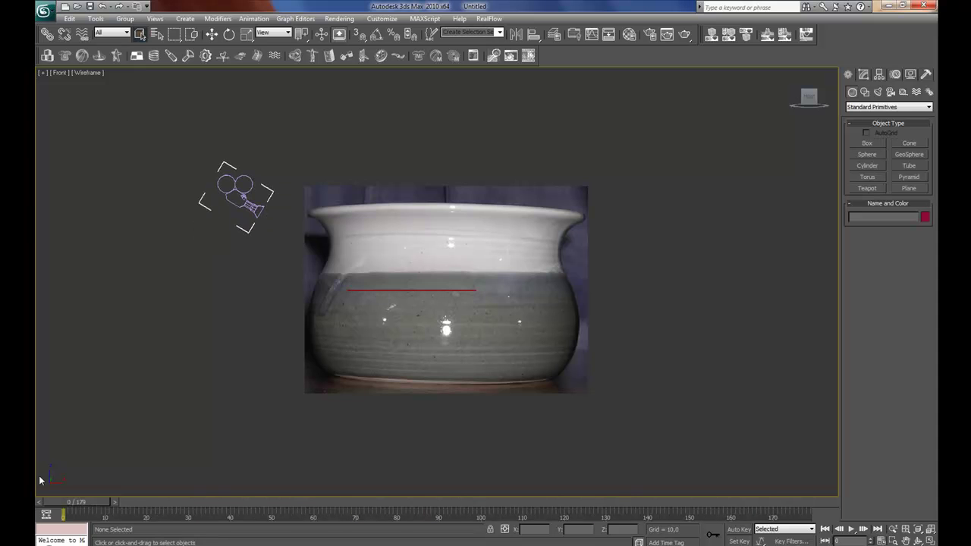
Pan and zoom the Front viewport so the pot reference photo fills the view.
mouse_move(426, 293)
middle_down()
mouse_move(511, 284)
mouse_move(505, 300)
mouse_move(477, 308)
middle_up()
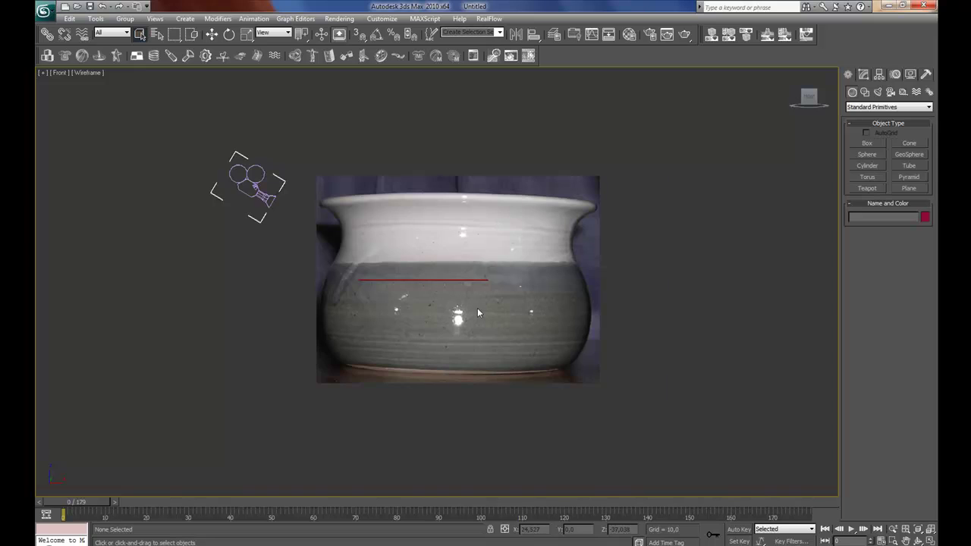
scroll(477, 308, up, 2)
Start a Line spline at the base centre and trace to the lower belly curve.
click(865, 92)
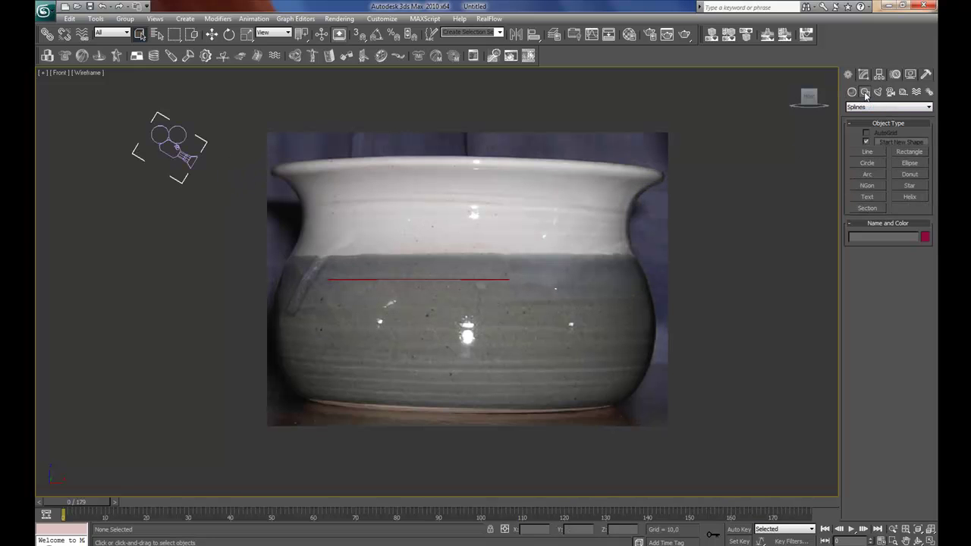
click(867, 152)
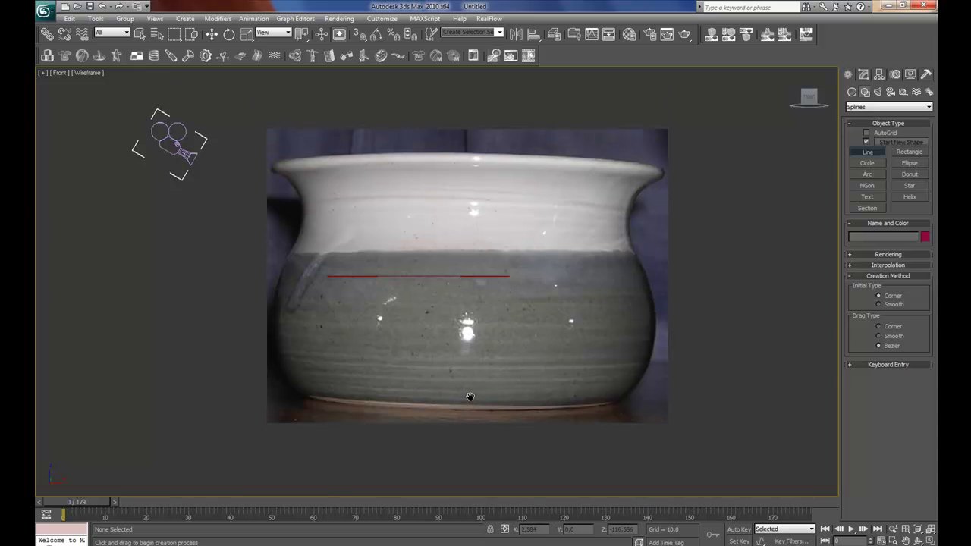
scroll(472, 377, down, 2)
scroll(477, 345, up, 2)
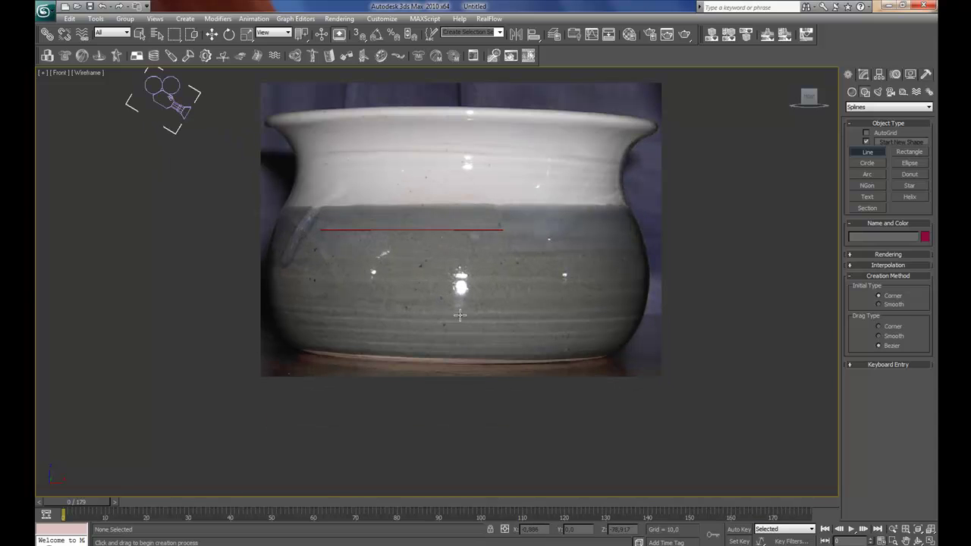
click(456, 364)
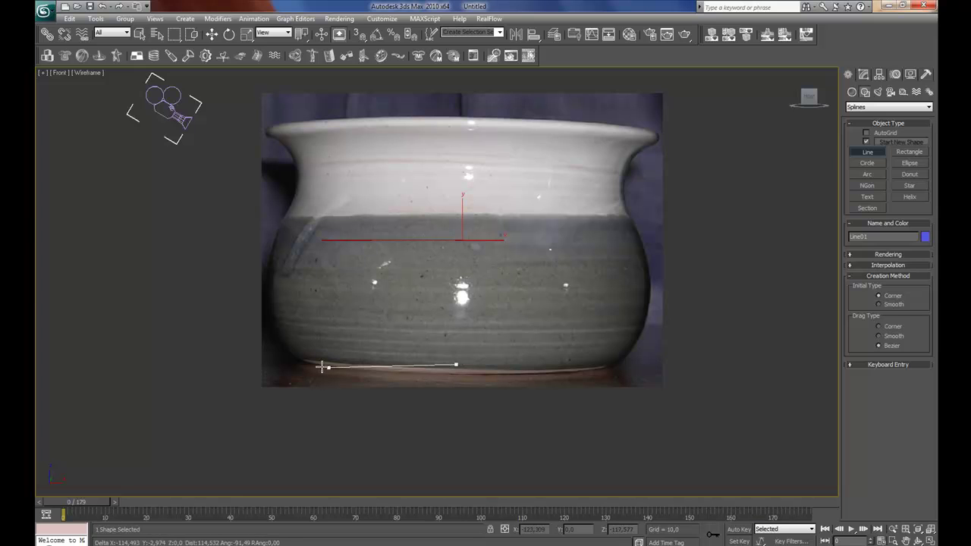
click(296, 360)
click(280, 334)
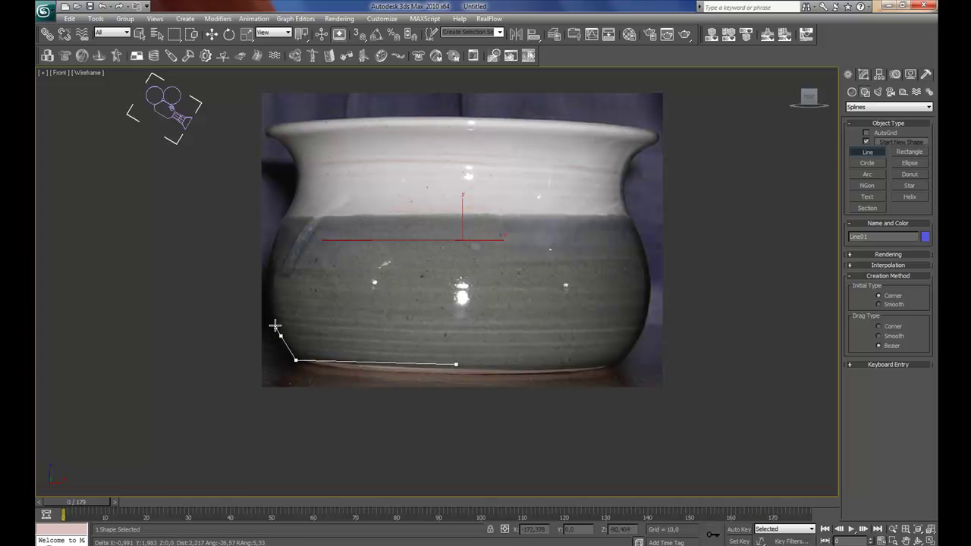
Continue the line up the bulging side and neck to the rim edge, then finish it.
click(266, 287)
click(273, 252)
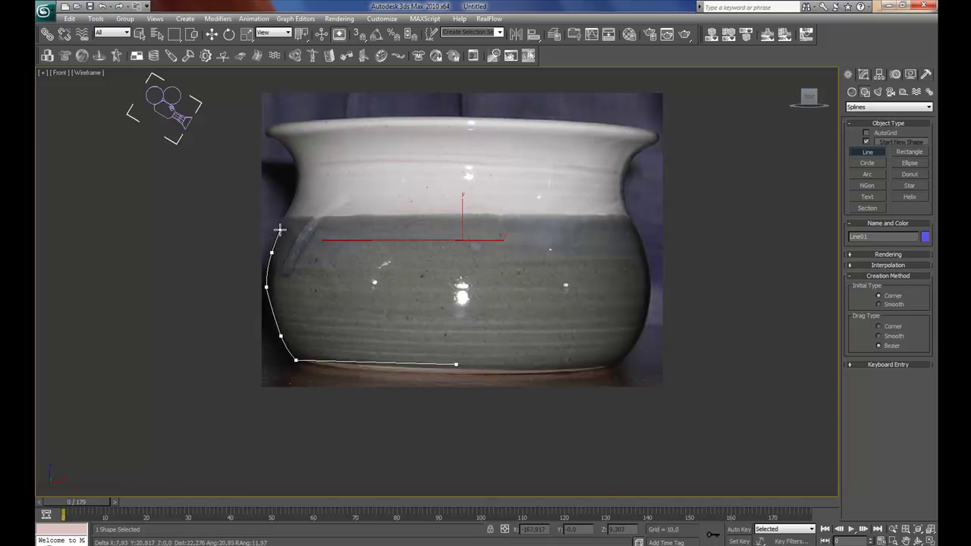
click(292, 202)
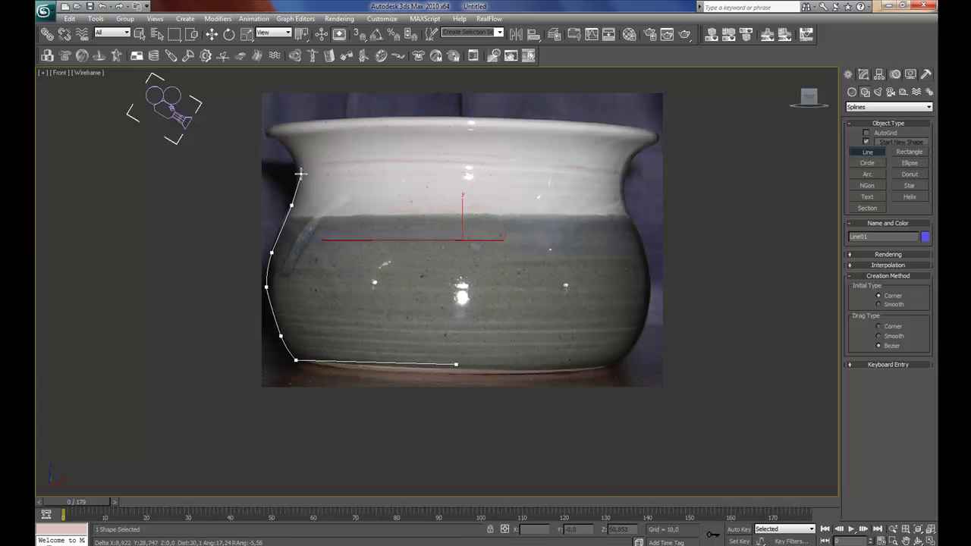
click(302, 173)
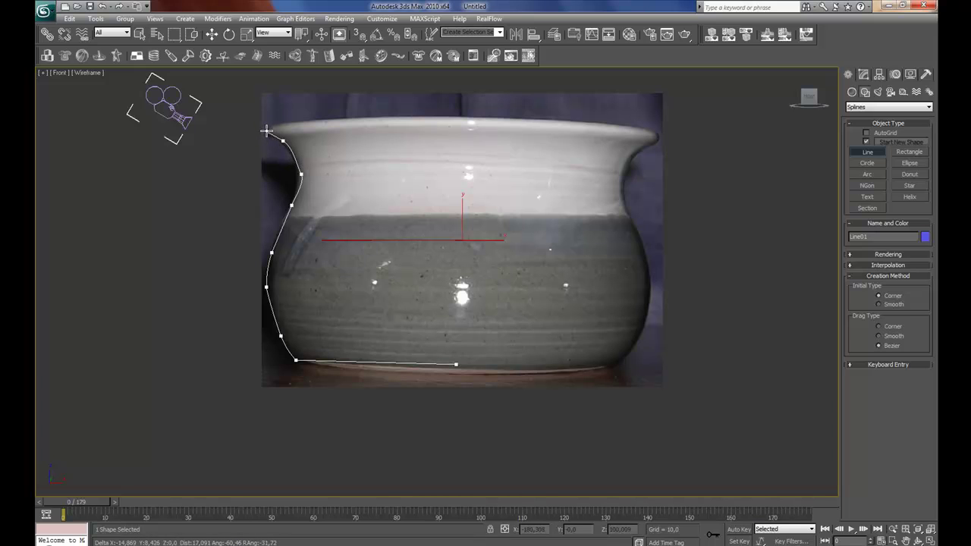
click(264, 129)
right_click(279, 121)
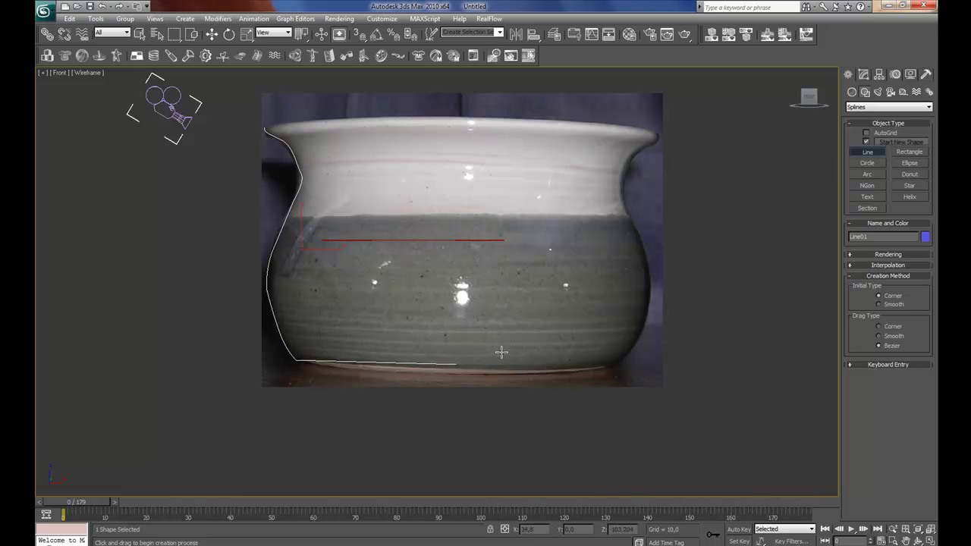
Isolate the profile line via the quad menu, frame it, and show its Modify settings.
right_click(292, 243)
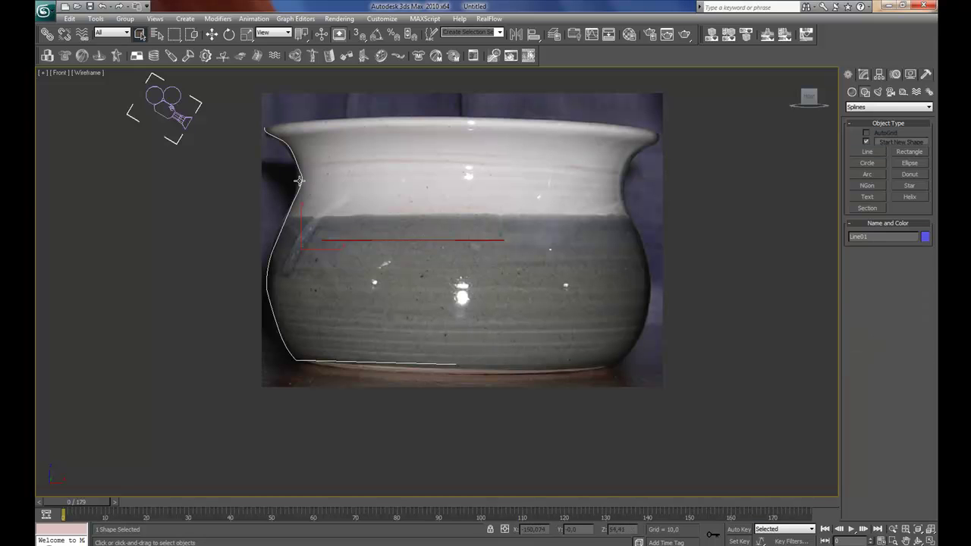
right_click(299, 180)
click(346, 98)
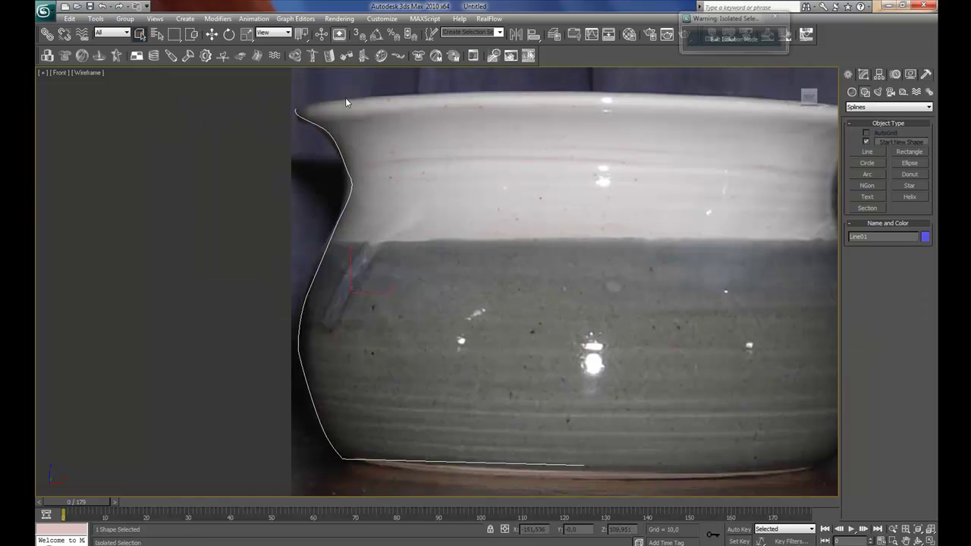
middle_drag(421, 424, 408, 378)
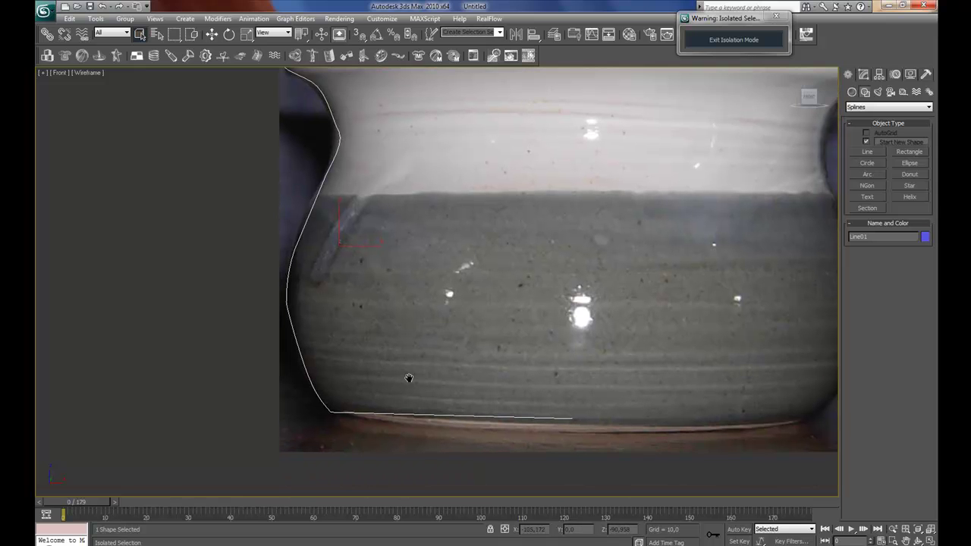
click(864, 74)
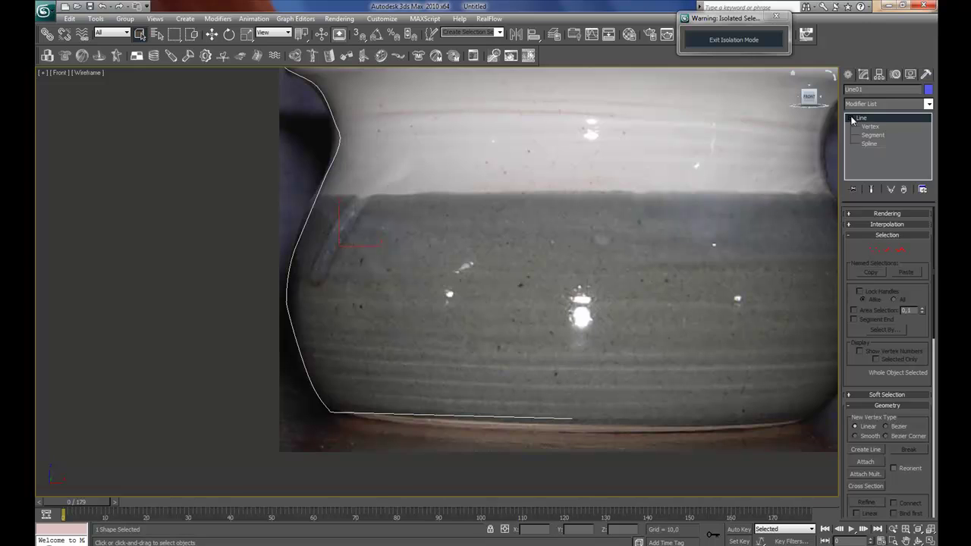
In Vertex mode, move the base-centre end point so it sits on the pot's base.
click(871, 127)
middle_drag(612, 411, 561, 344)
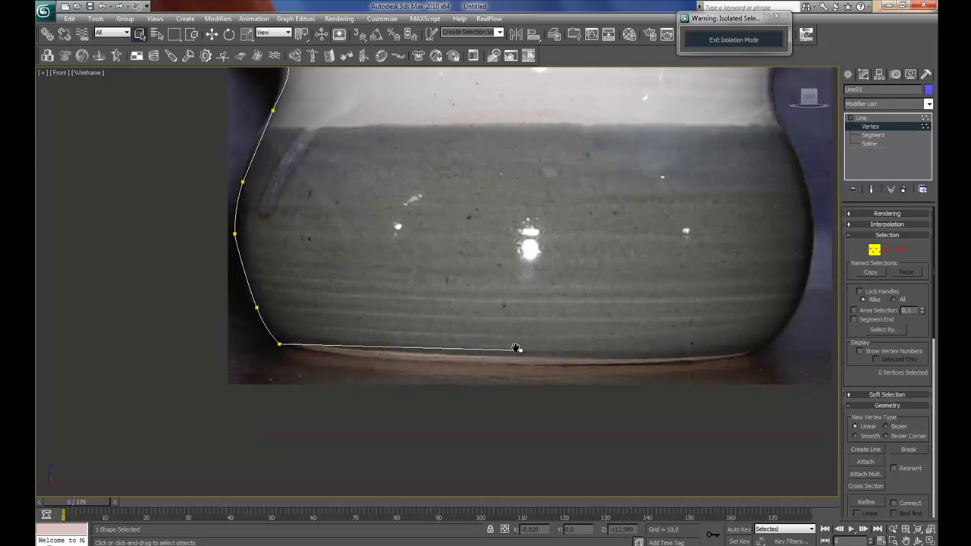
drag(514, 370, 551, 380)
middle_drag(551, 381, 500, 342)
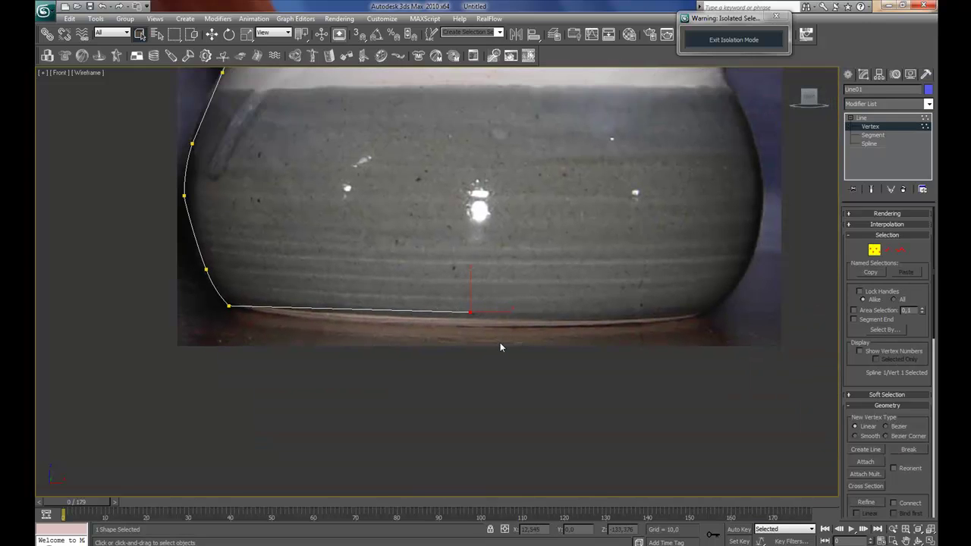
key(w)
drag(477, 301, 477, 312)
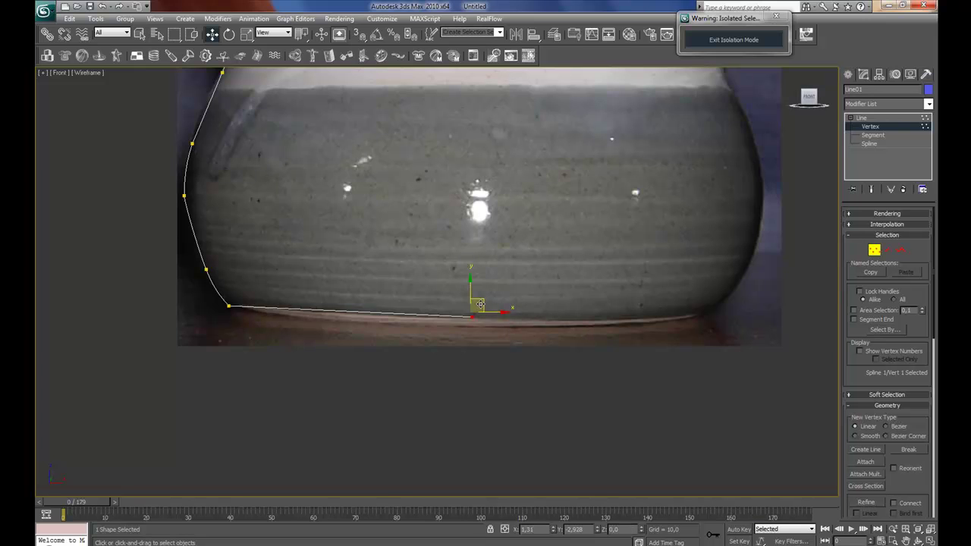
middle_drag(375, 346, 440, 342)
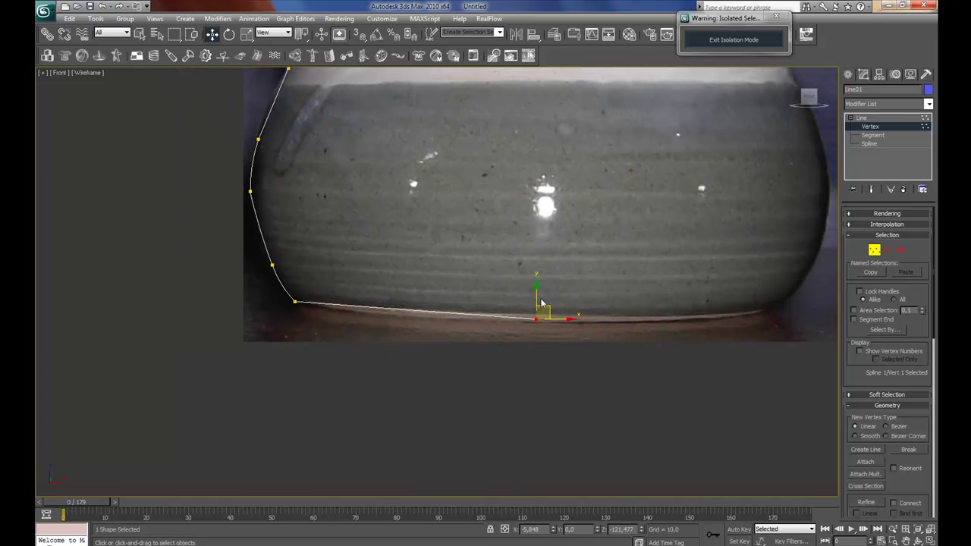
drag(537, 297, 537, 280)
Lengthen the belly point's Bezier handles to round the pot's side.
middle_drag(384, 324, 531, 341)
scroll(494, 409, up, 4)
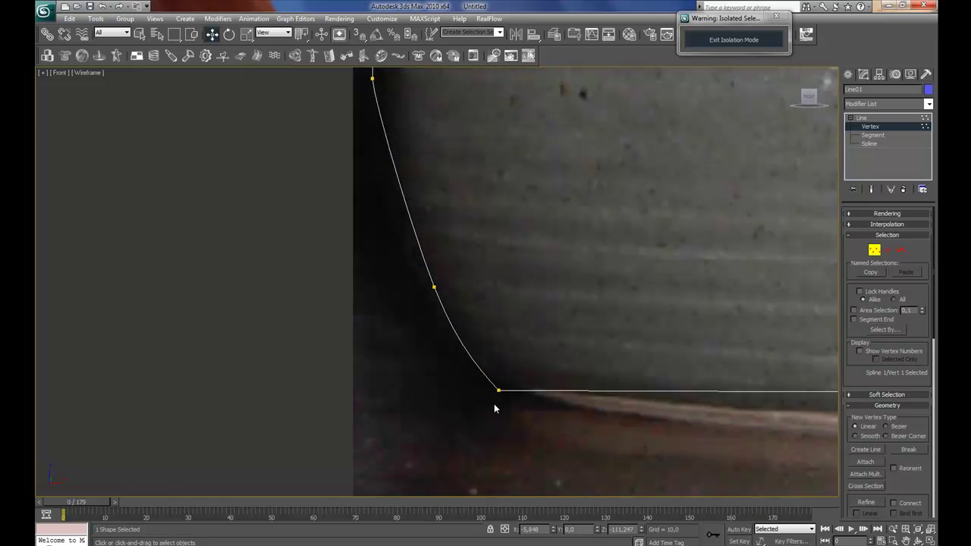
click(497, 393)
scroll(497, 398, down, 1)
scroll(471, 319, down, 1)
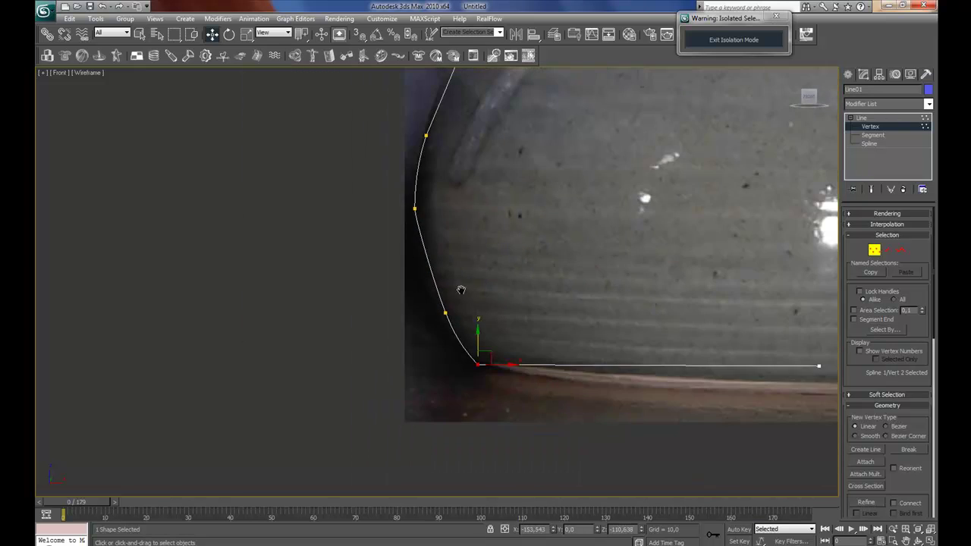
scroll(487, 352, down, 1)
click(453, 289)
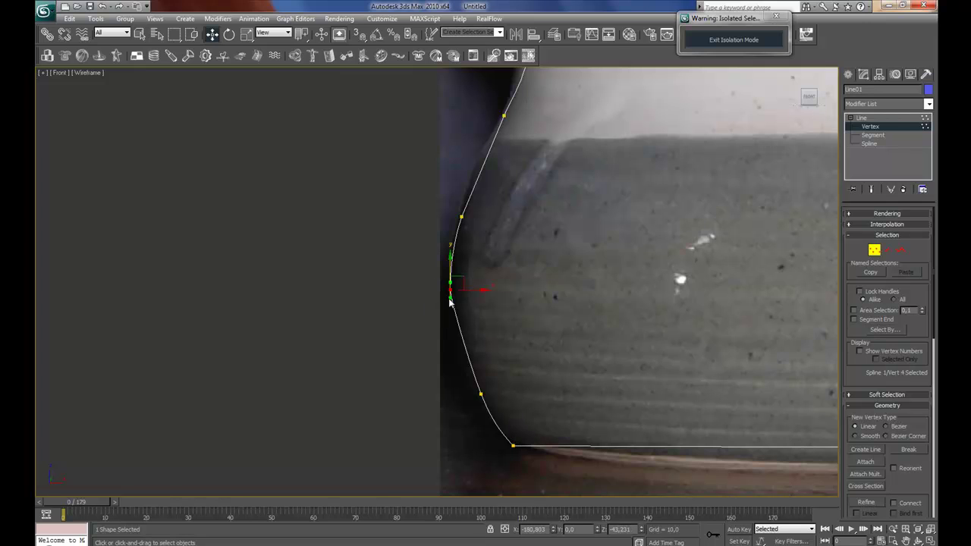
drag(450, 301, 453, 315)
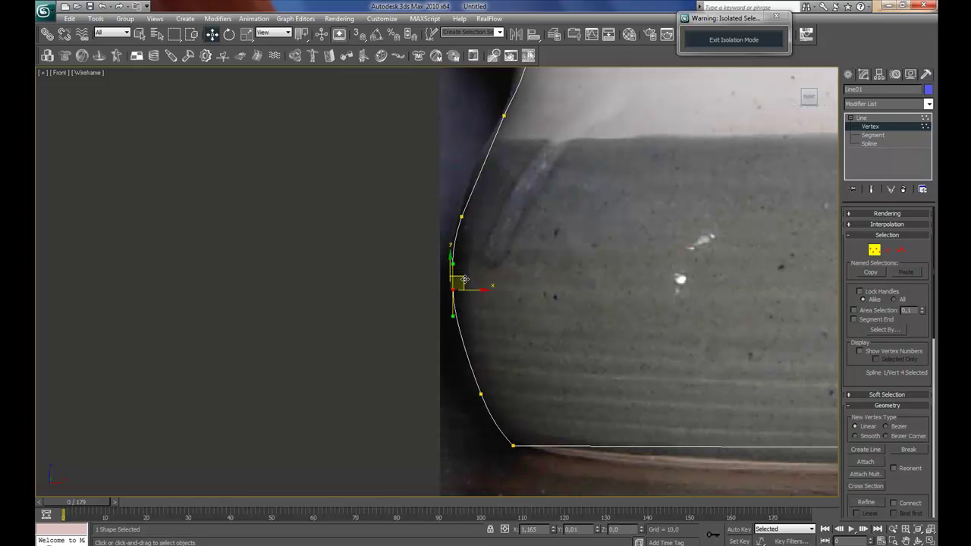
Reorient the neck point's handles and shift it left to follow the neck outline.
middle_drag(479, 207, 474, 298)
drag(479, 291, 448, 313)
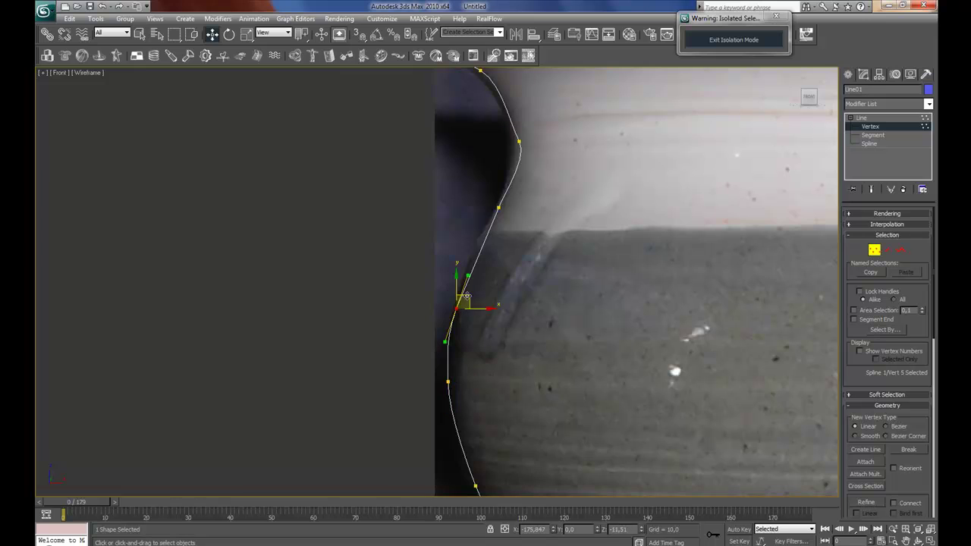
middle_drag(495, 274, 485, 355)
click(487, 290)
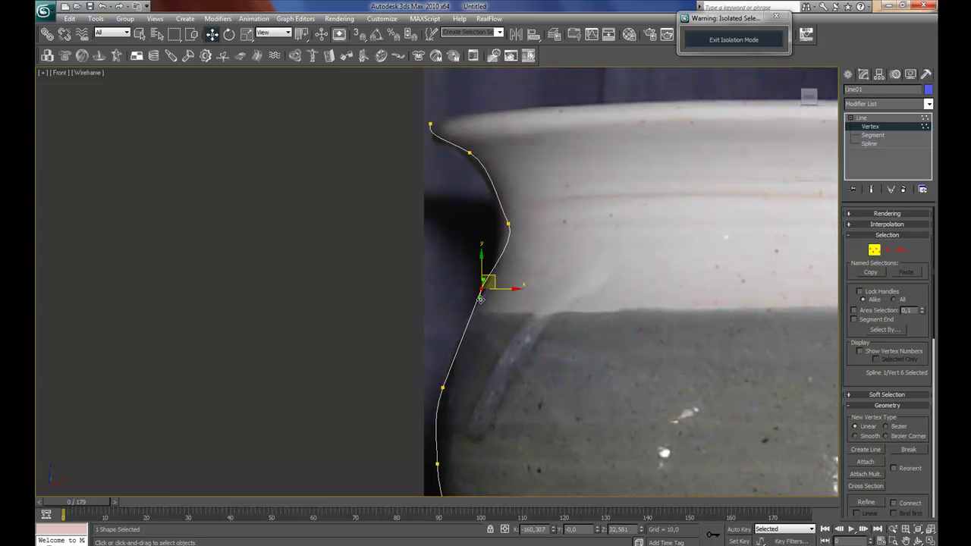
middle_drag(532, 271, 534, 283)
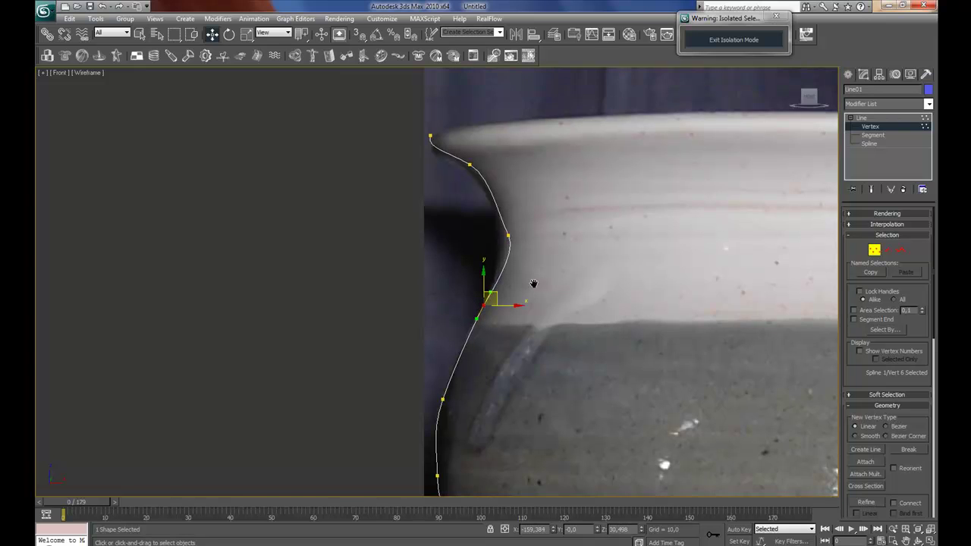
middle_drag(516, 240, 516, 282)
click(508, 277)
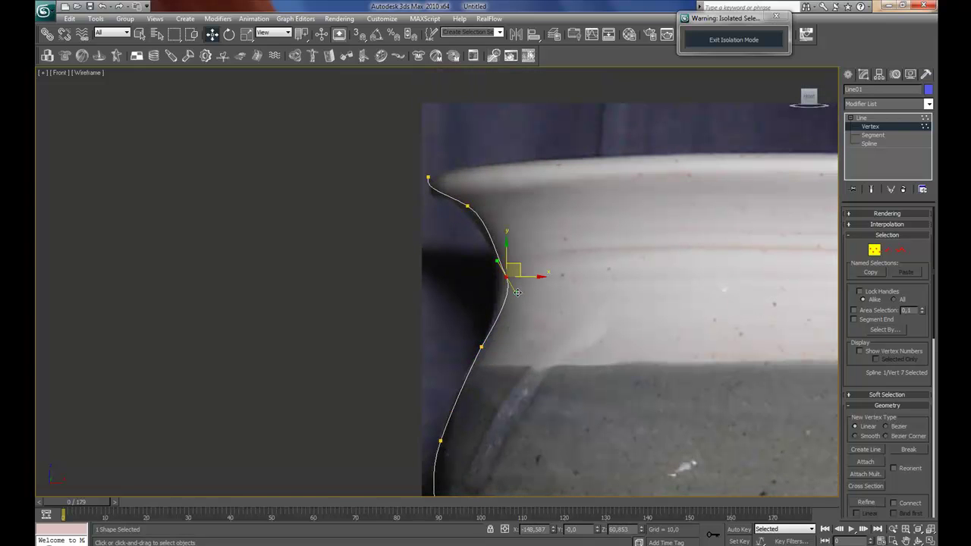
drag(516, 292, 515, 274)
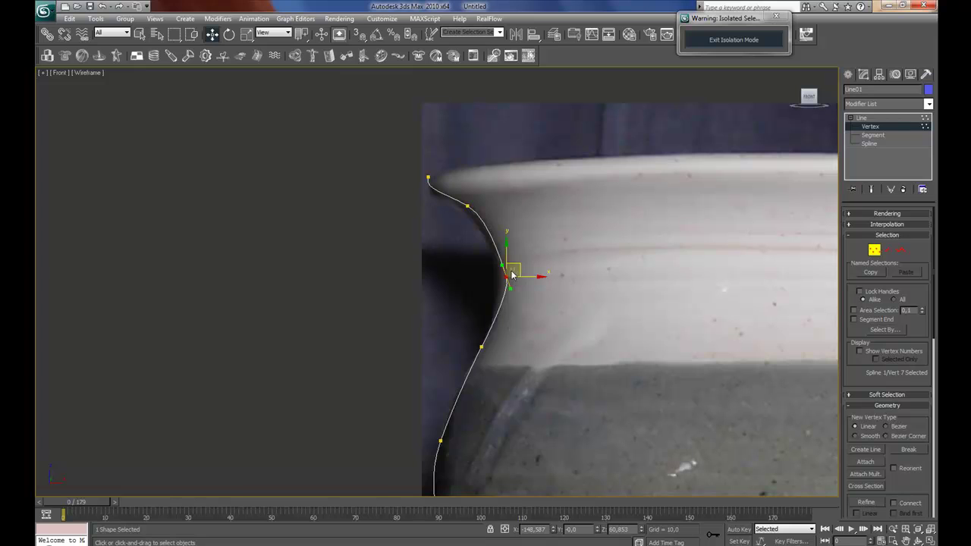
click(513, 275)
drag(510, 265, 499, 265)
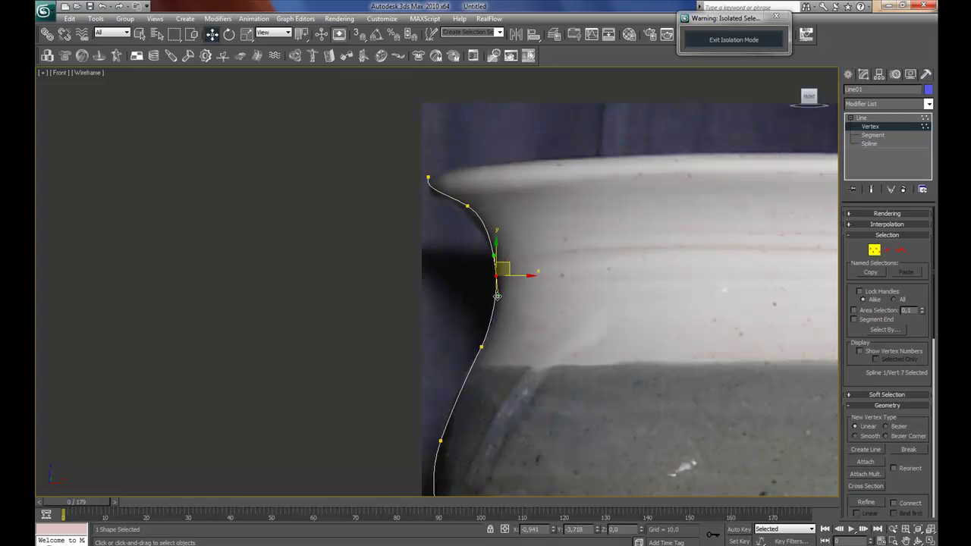
Pull the middle point down and reshape the top point's curve near the rim.
scroll(501, 281, up, 1)
scroll(508, 260, up, 4)
drag(551, 234, 580, 231)
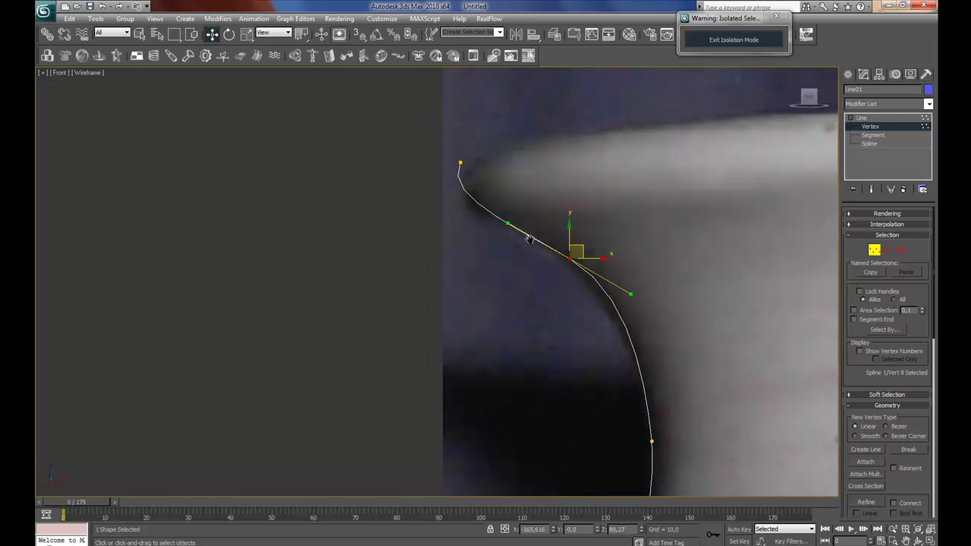
middle_drag(580, 231, 536, 335)
mouse_move(481, 218)
mouse_down()
mouse_move(419, 245)
mouse_move(451, 242)
mouse_up()
drag(422, 285, 427, 292)
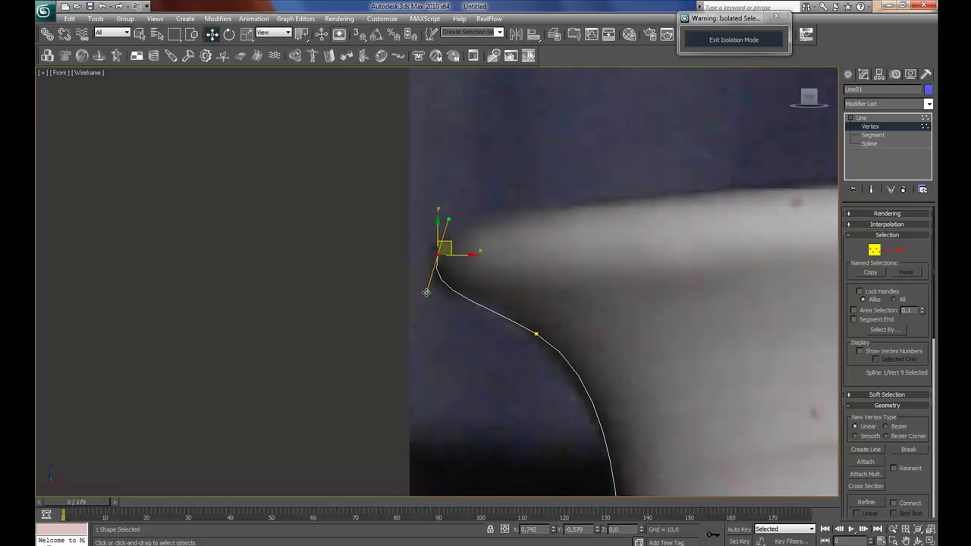
click(455, 335)
Recentre the whole pot photo and exit Vertex sub-object mode.
scroll(429, 234, down, 3)
scroll(430, 235, down, 3)
middle_drag(596, 427, 459, 303)
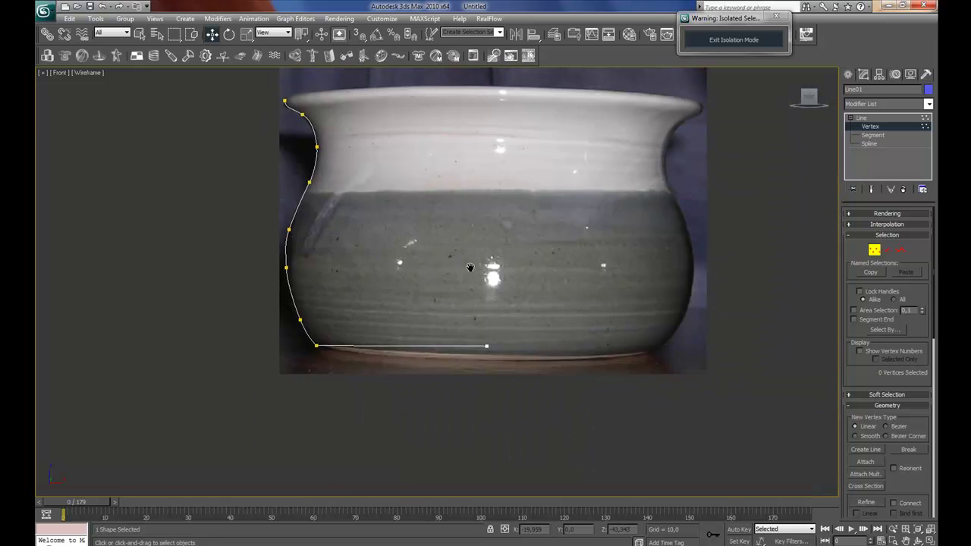
scroll(470, 327, down, 2)
scroll(471, 326, up, 2)
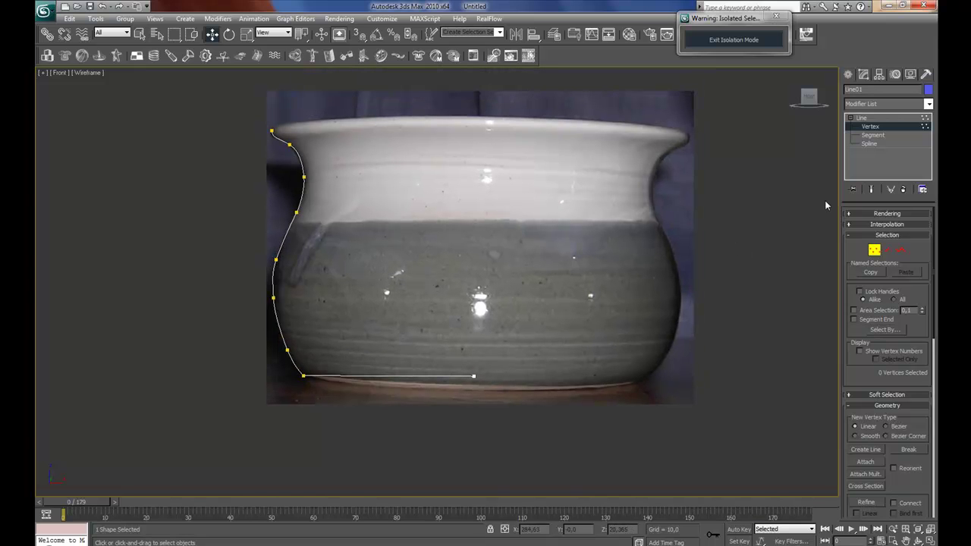
click(853, 118)
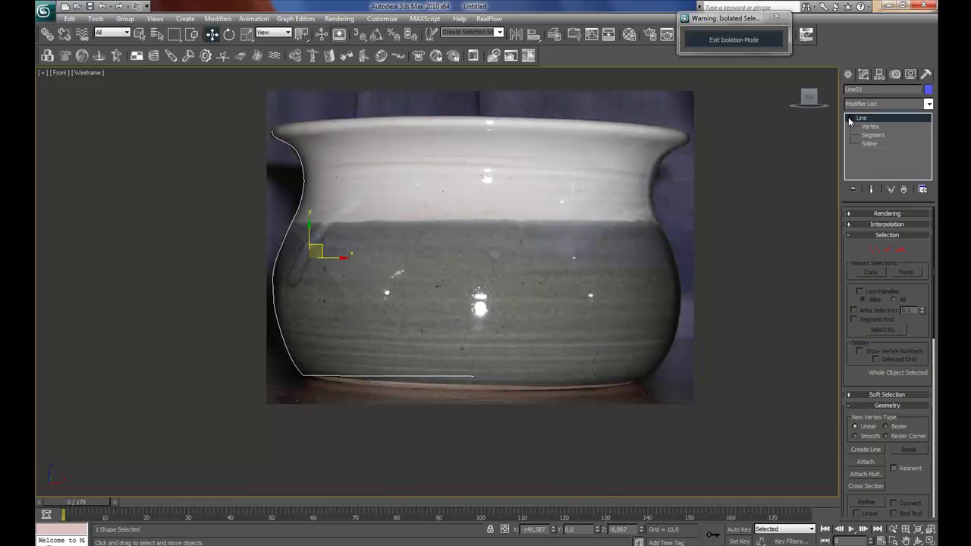
At Spline level, select the profile and apply an Outline of -15.
click(875, 145)
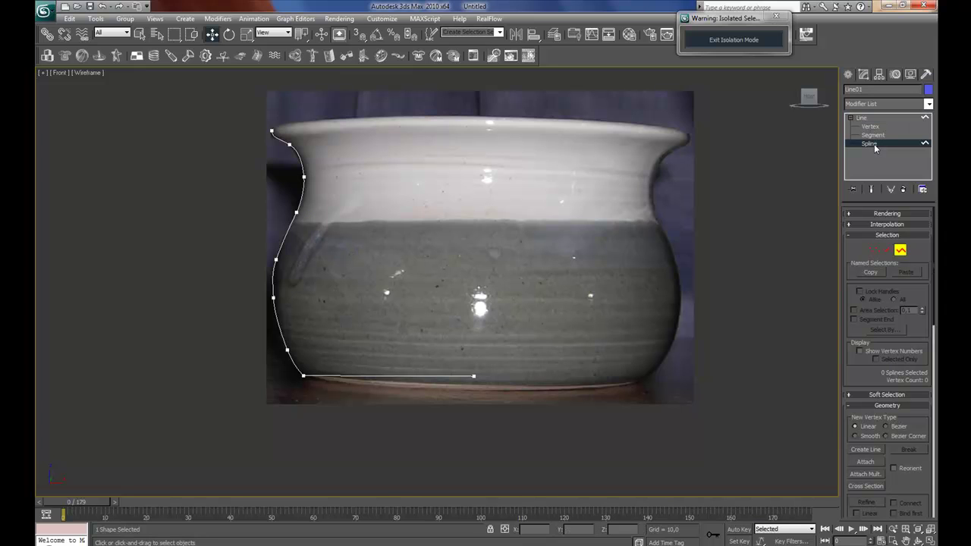
click(415, 375)
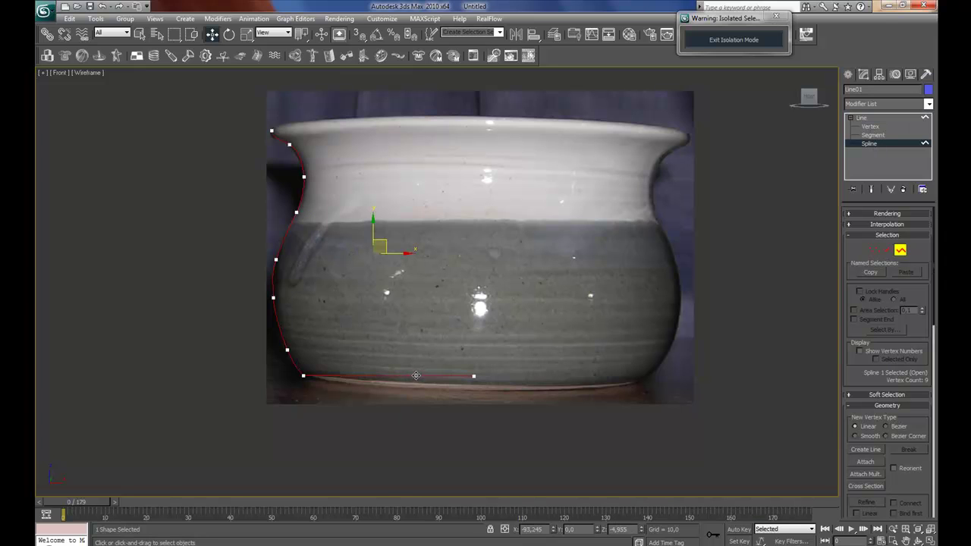
scroll(917, 255, down, 3)
scroll(918, 334, down, 1)
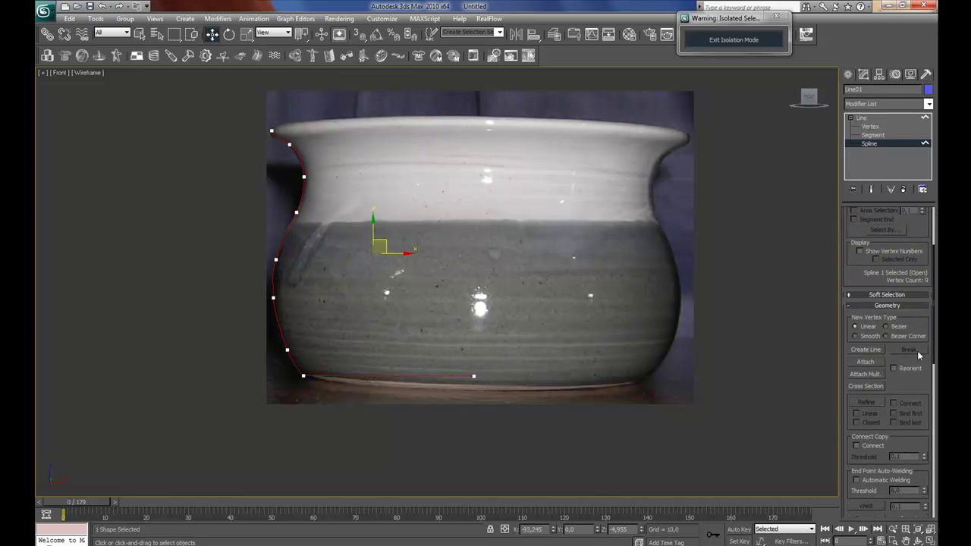
drag(909, 388, 916, 262)
scroll(916, 262, down, 1)
scroll(920, 329, down, 1)
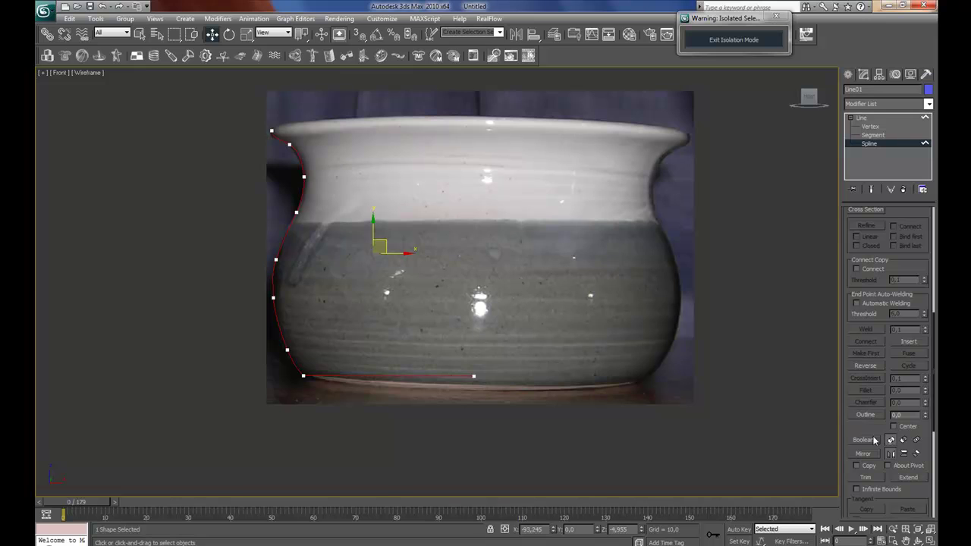
drag(925, 416, 925, 417)
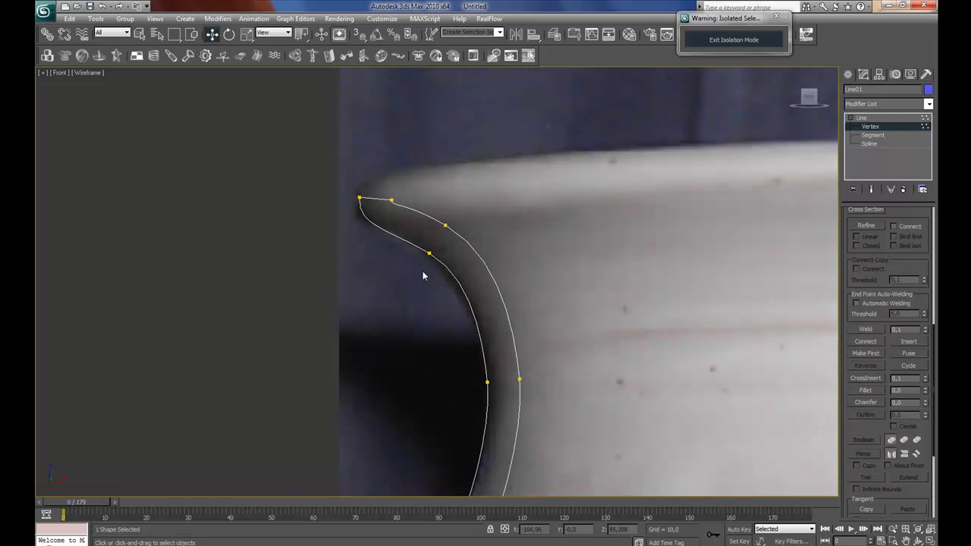
scroll(504, 332, up, 2)
Zoom to the rim, select its tip point and change its vertex type.
click(468, 274)
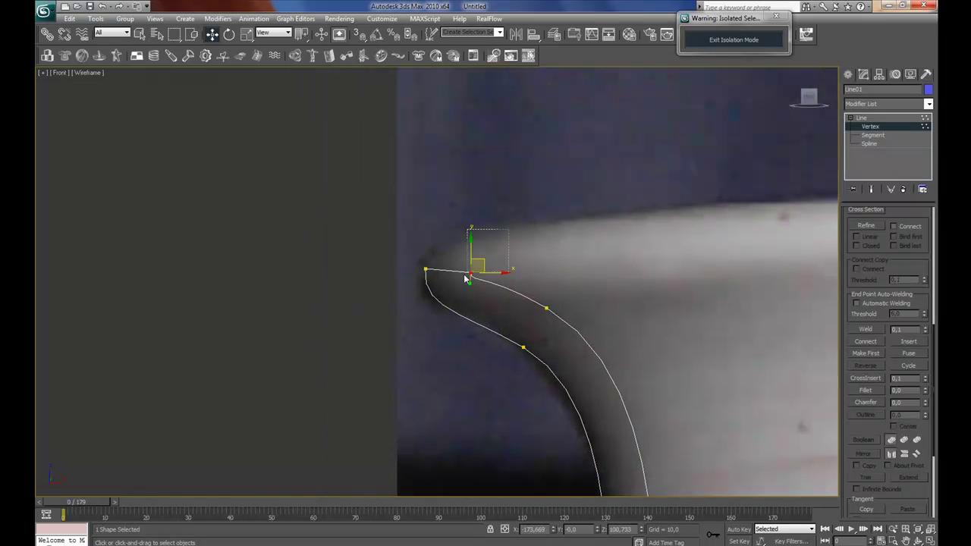
click(425, 271)
right_click(425, 274)
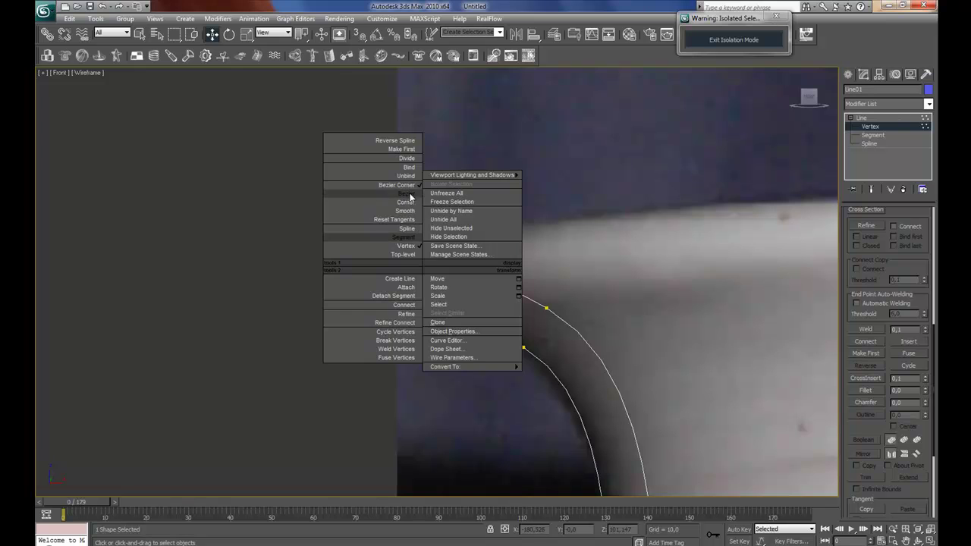
click(401, 195)
click(470, 273)
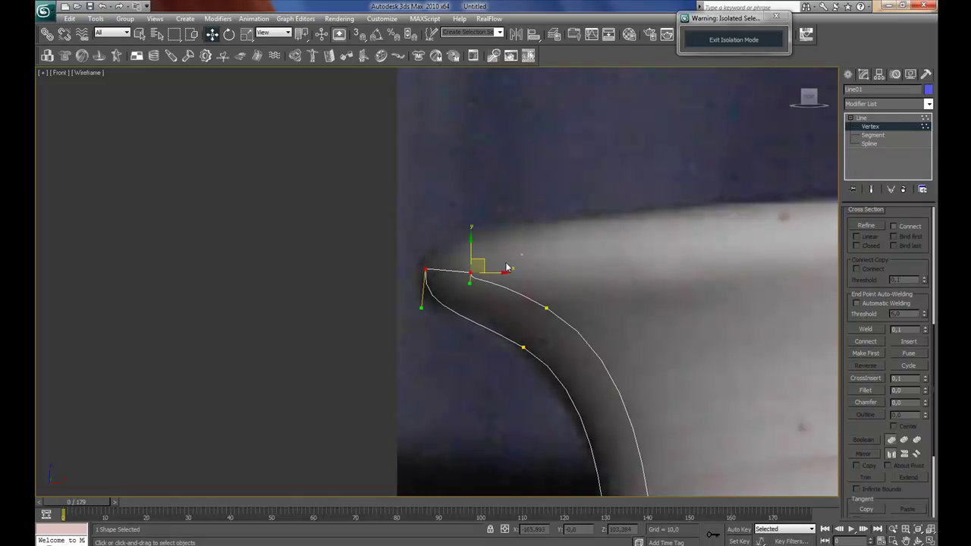
right_click(426, 275)
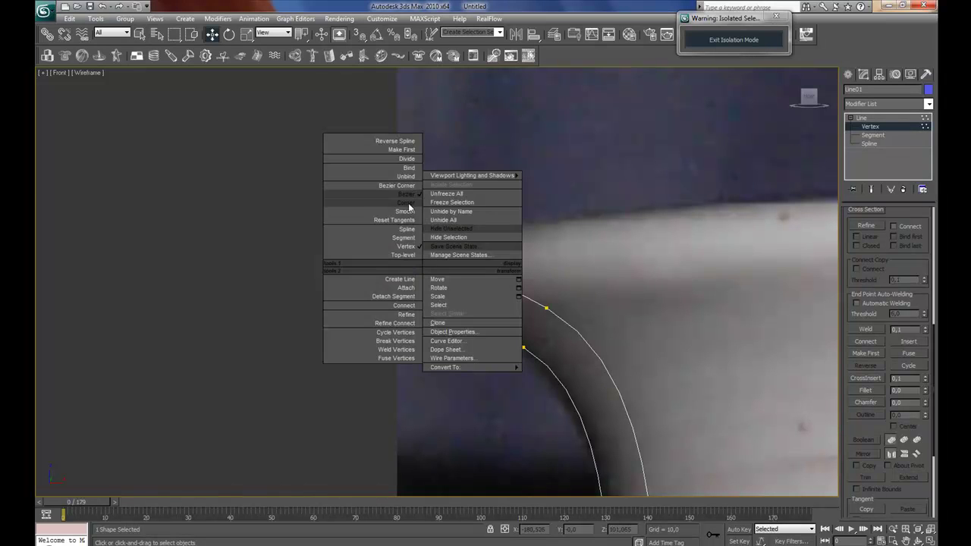
click(409, 207)
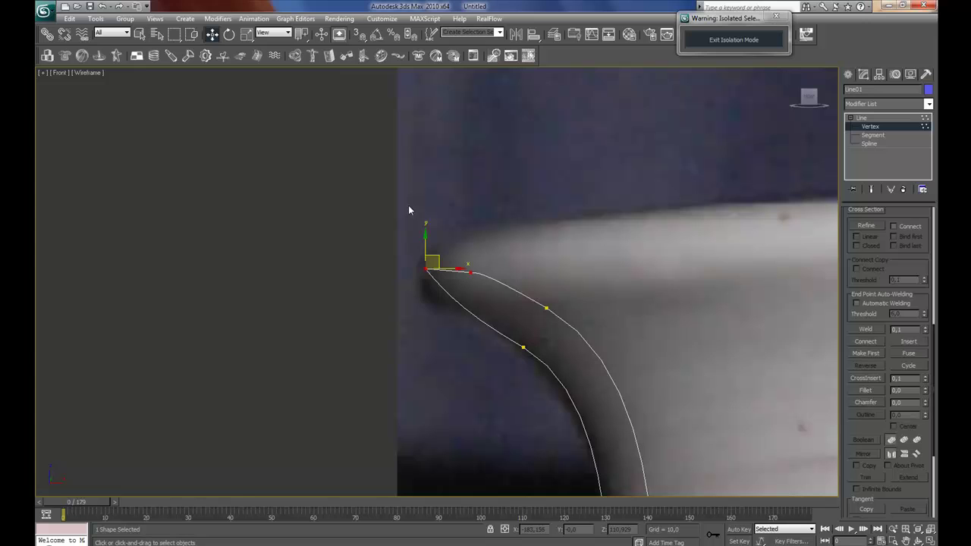
Make the rim tip a Bezier Corner and drag handles into a rounded lip.
right_click(426, 259)
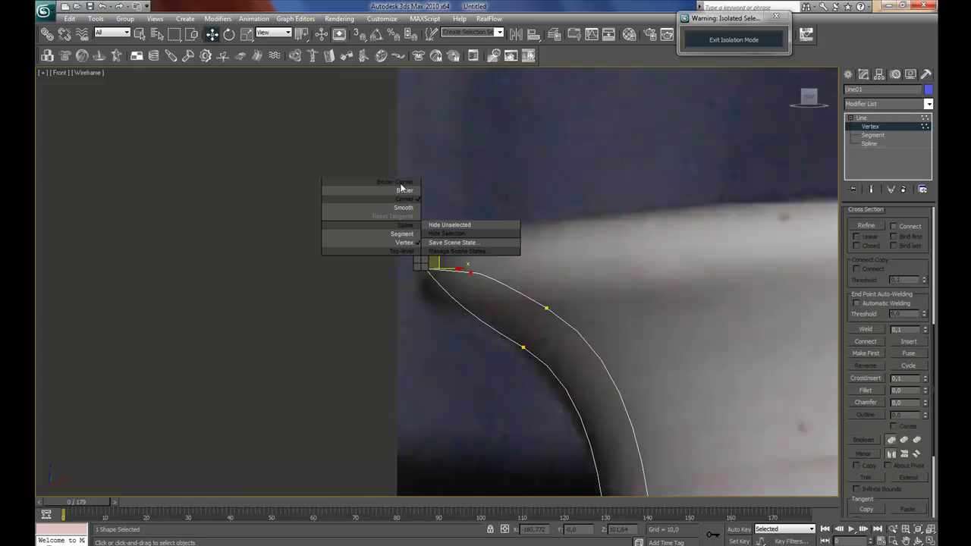
click(402, 185)
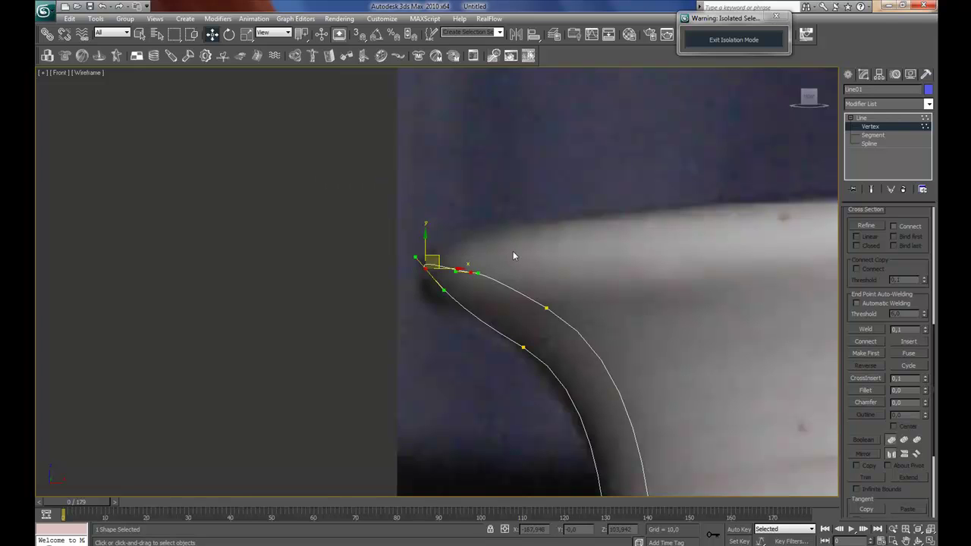
mouse_move(464, 264)
mouse_down()
mouse_move(467, 282)
mouse_move(469, 248)
mouse_up()
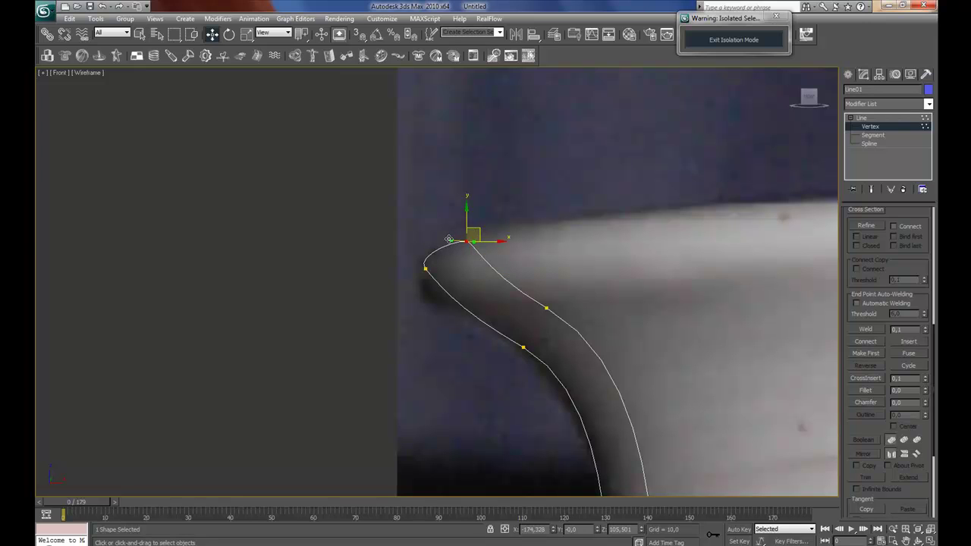
click(426, 268)
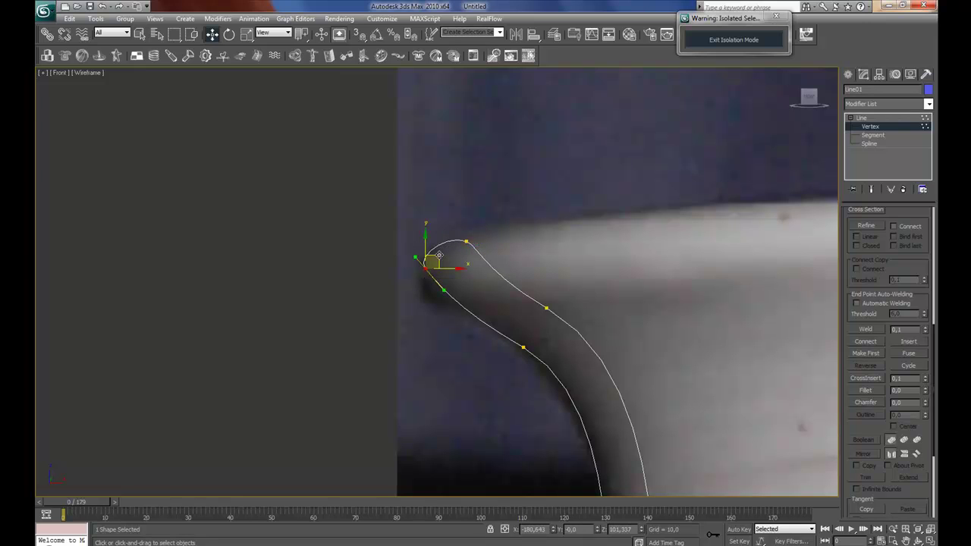
drag(438, 255, 461, 288)
scroll(515, 247, down, 5)
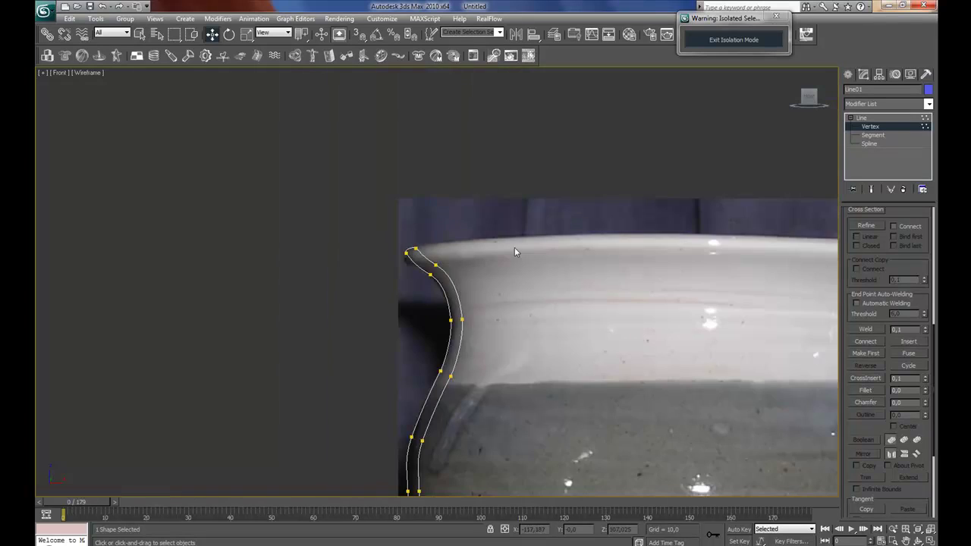
middle_drag(514, 248, 415, 219)
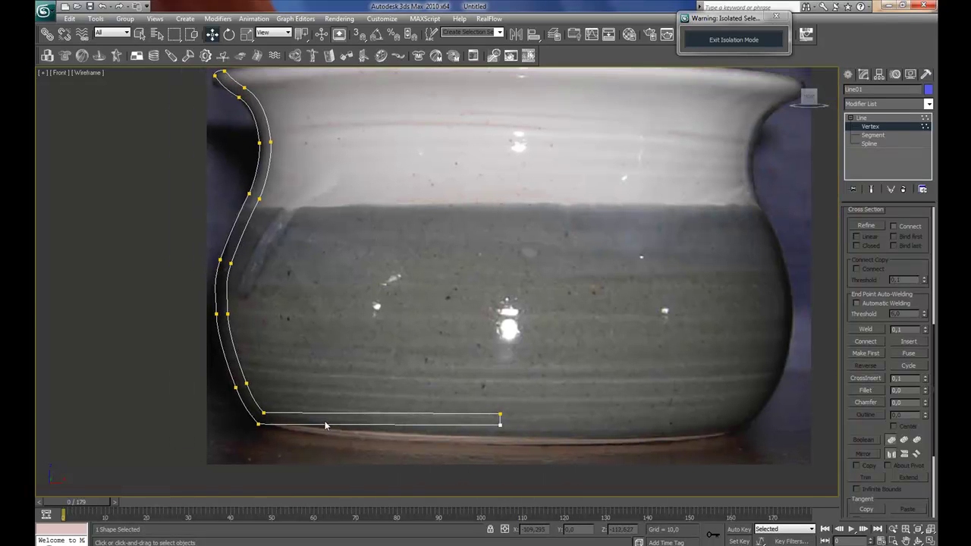
Return to Line object level and reduce Interpolation Steps from 4 to 3.
middle_drag(467, 250, 468, 274)
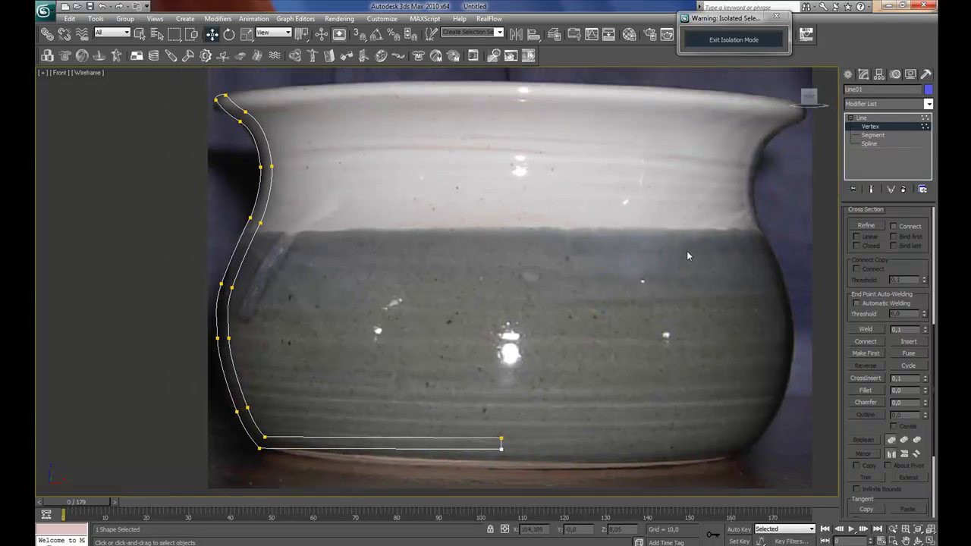
click(862, 119)
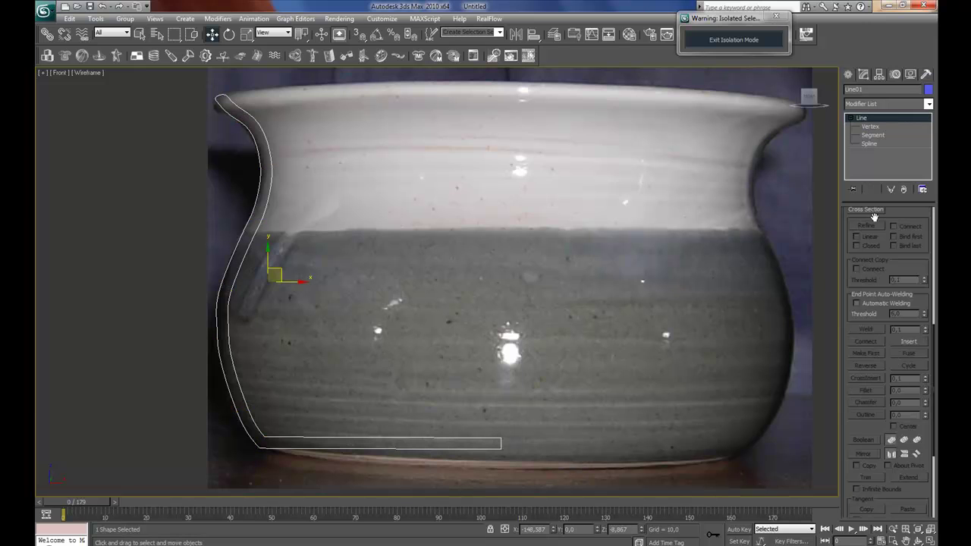
drag(914, 219, 916, 453)
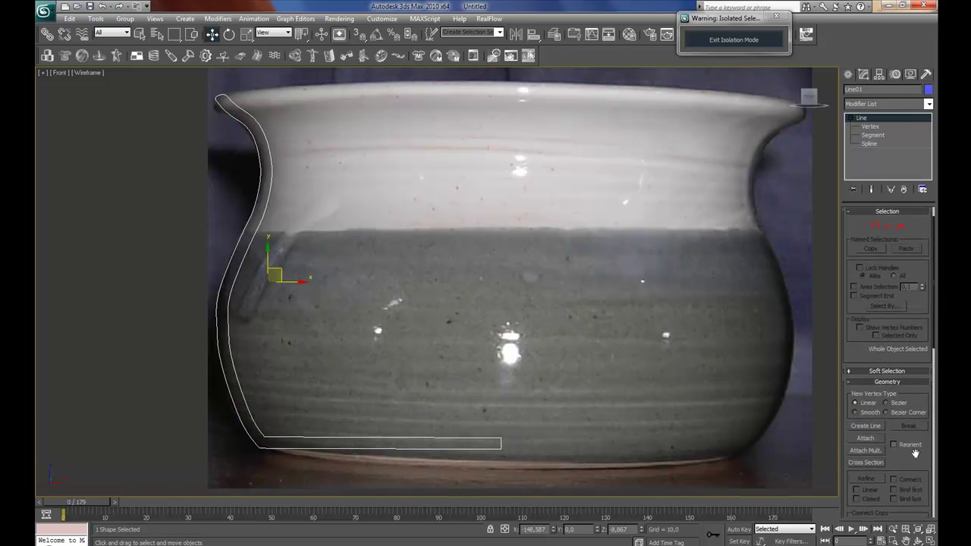
scroll(913, 257, up, 1)
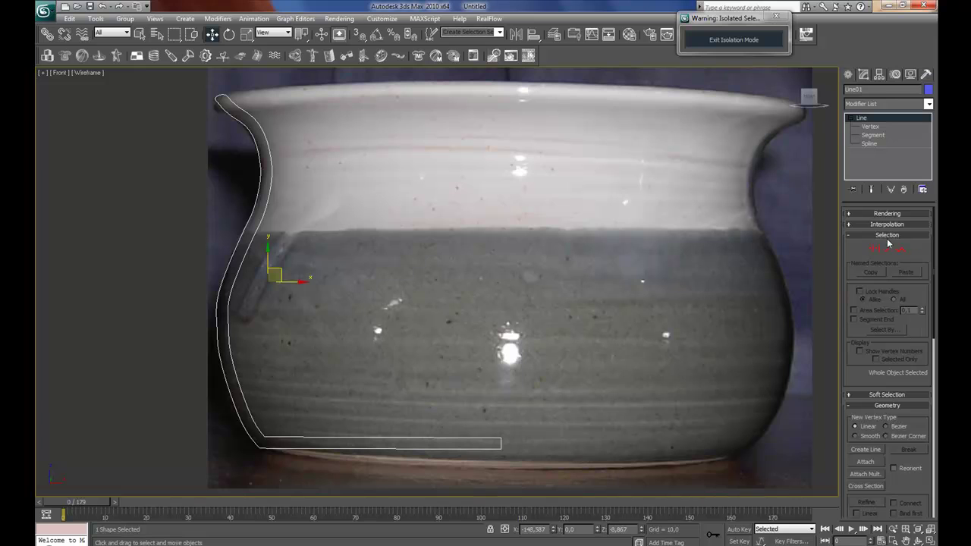
click(892, 224)
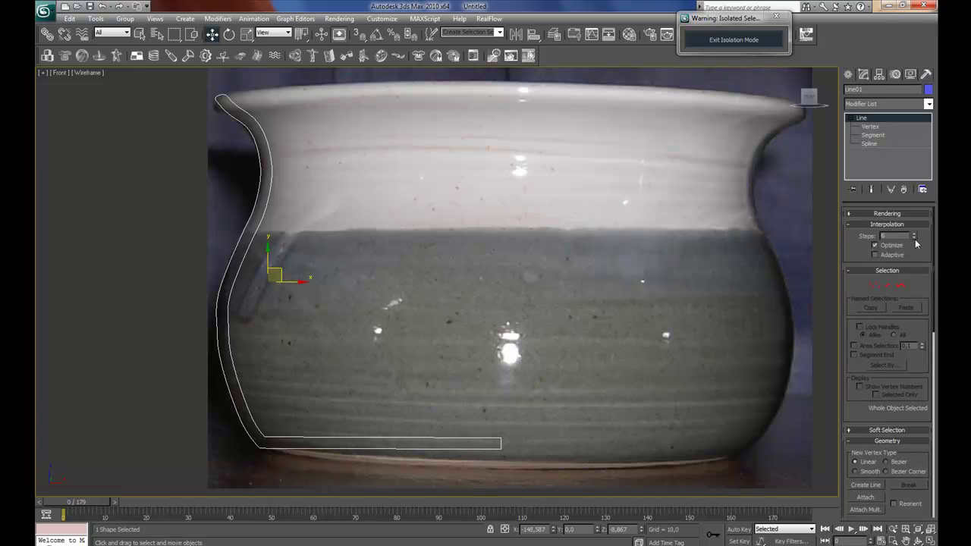
click(914, 238)
Add a Lathe modifier and use its Align buttons to match the photo's width.
click(878, 104)
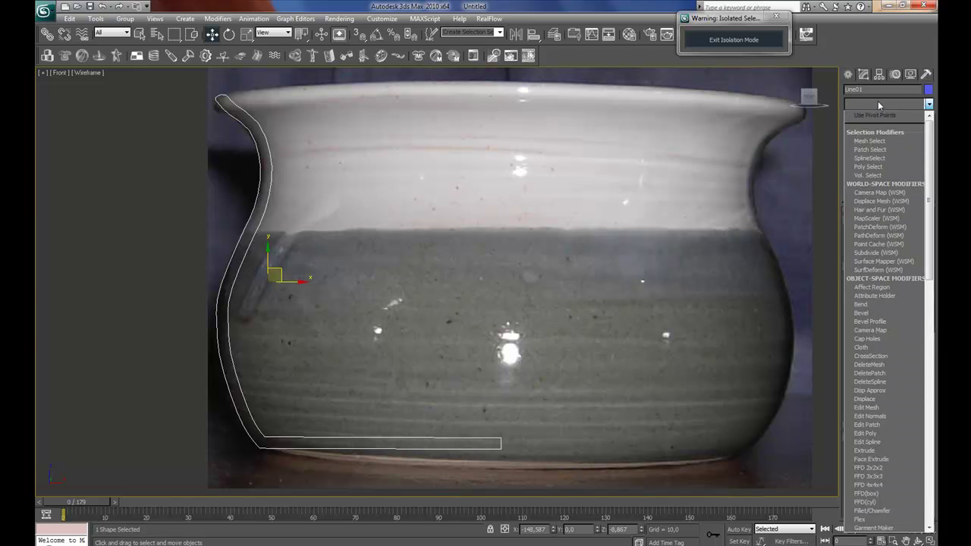
key(l)
key(Return)
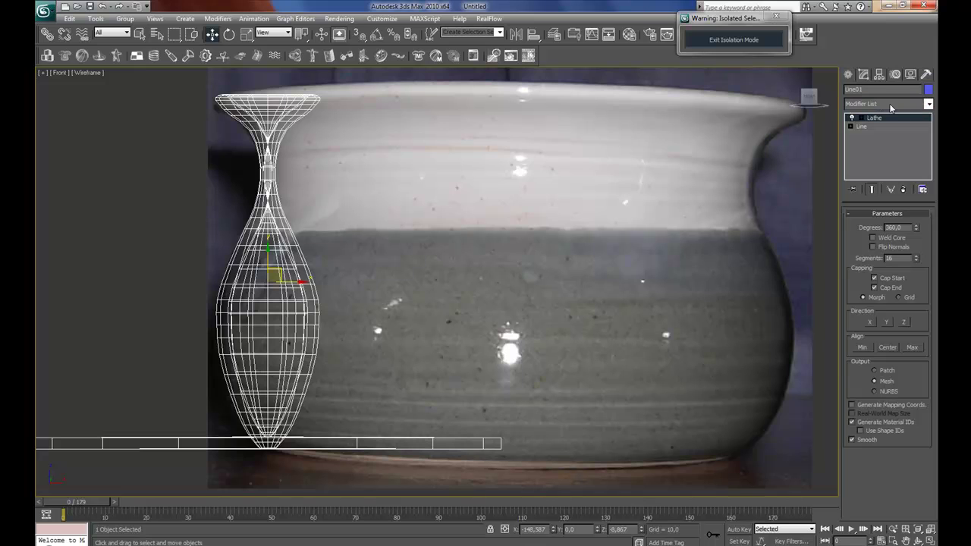
click(865, 347)
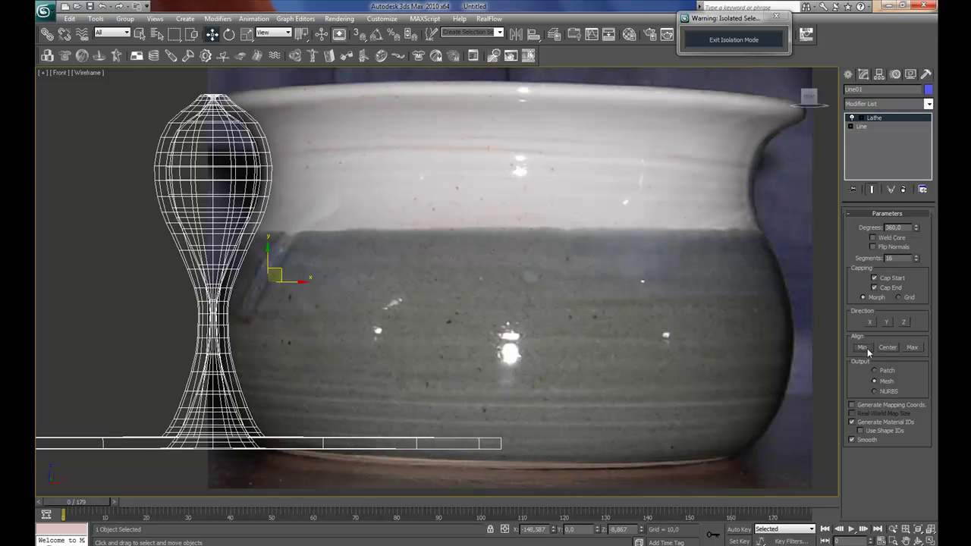
click(913, 349)
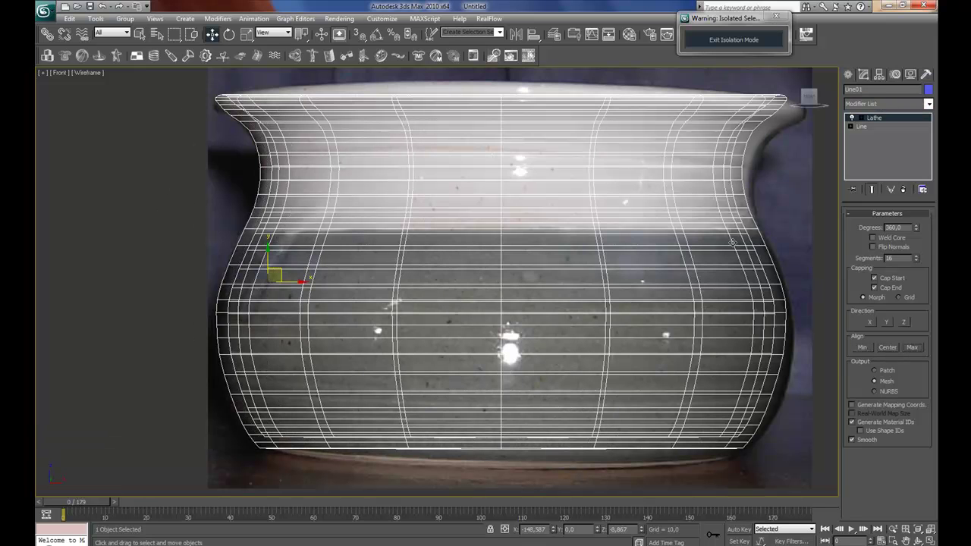
Show the pot smooth-shaded in a zoomed-out Perspective view.
key(F3)
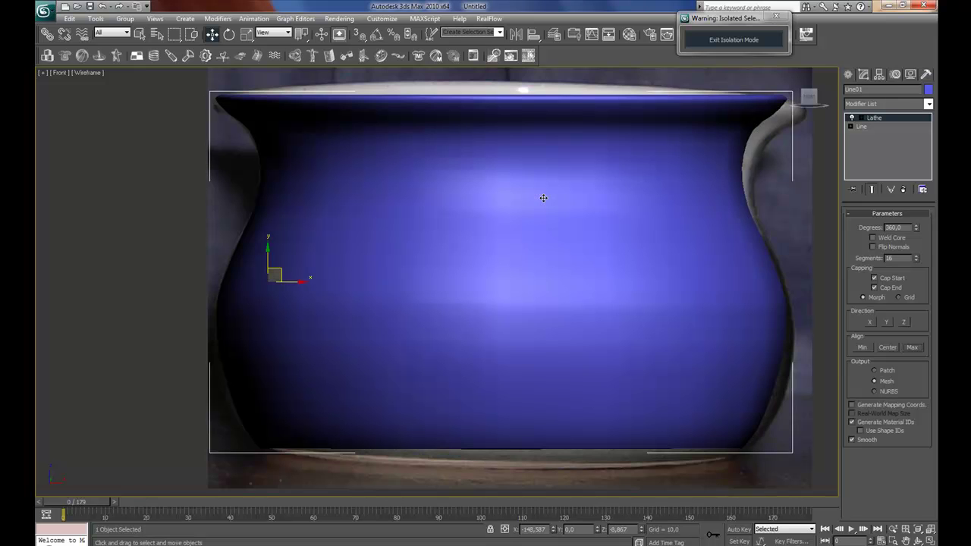
key(p)
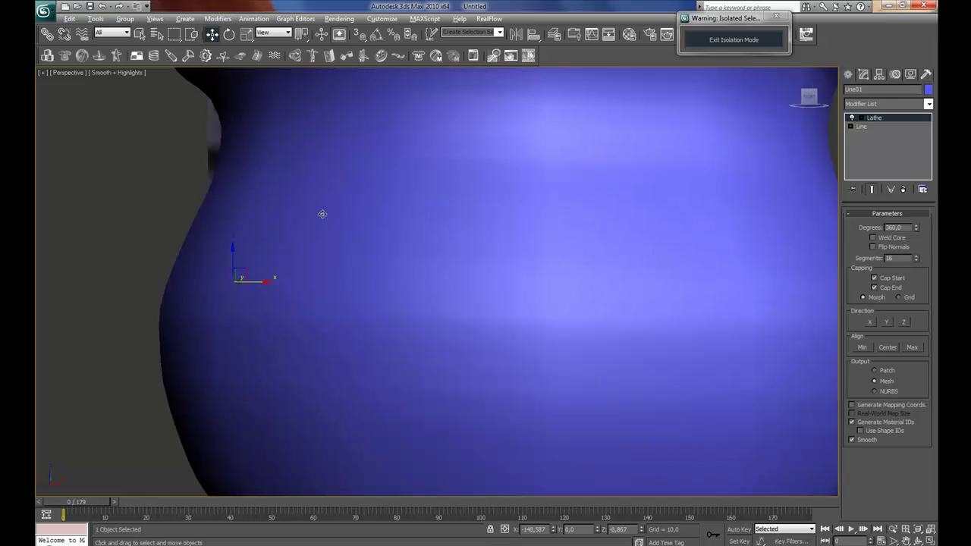
scroll(429, 265, down, 4)
scroll(432, 254, down, 4)
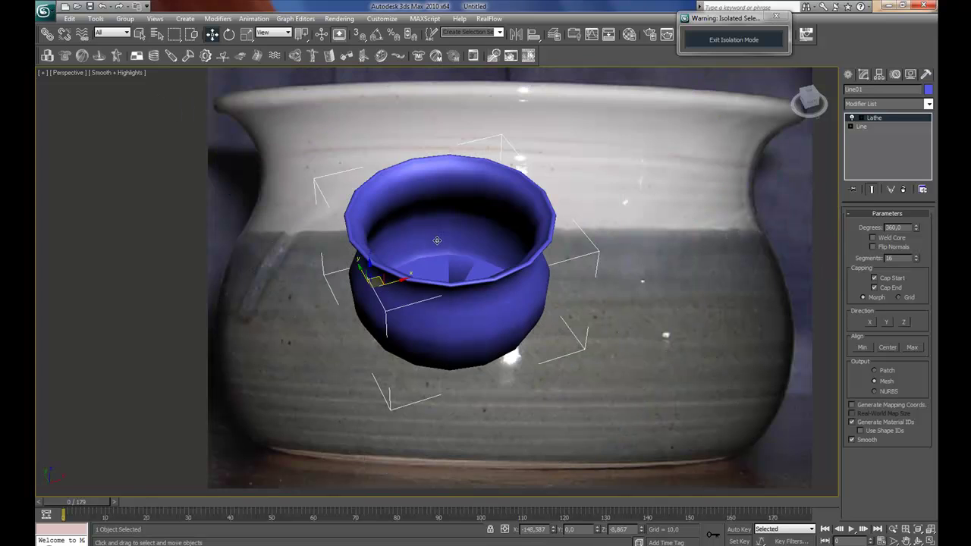
Turn off Display Background with Alt+B, then orbit to inspect the pot's interior and rim.
key(alt+b)
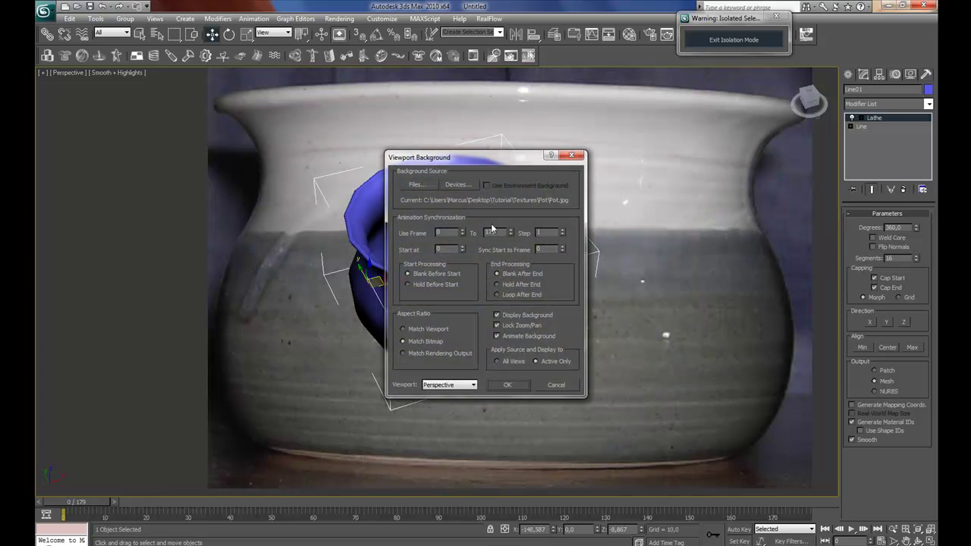
click(497, 315)
click(509, 385)
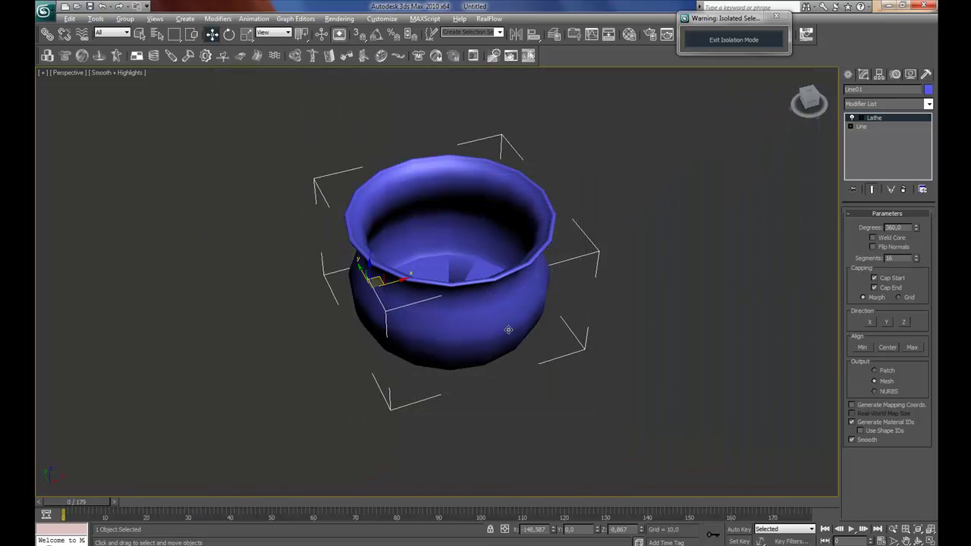
mouse_move(507, 333)
alt+middle_down()
mouse_move(503, 370)
mouse_move(481, 352)
mouse_move(472, 326)
mouse_move(455, 324)
alt+middle_up()
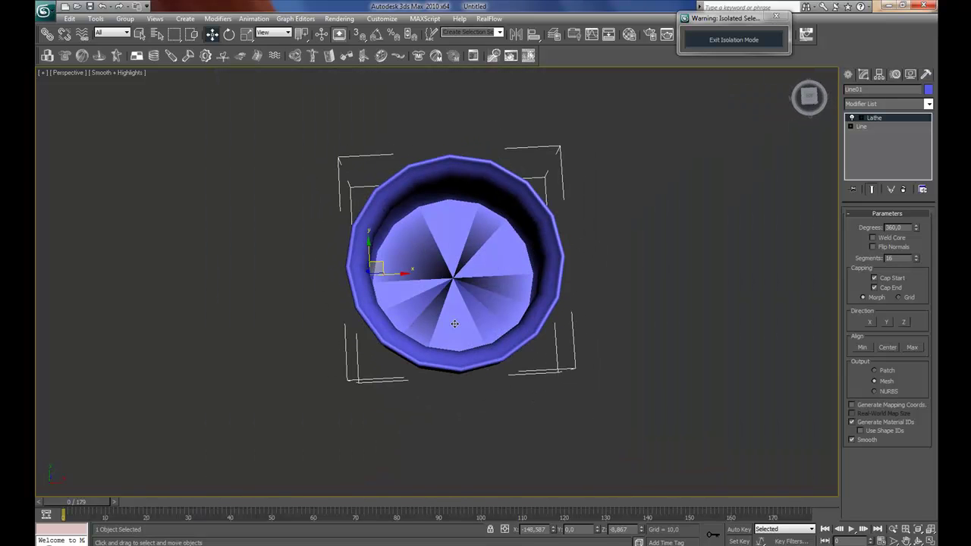
scroll(455, 324, up, 2)
scroll(457, 330, up, 5)
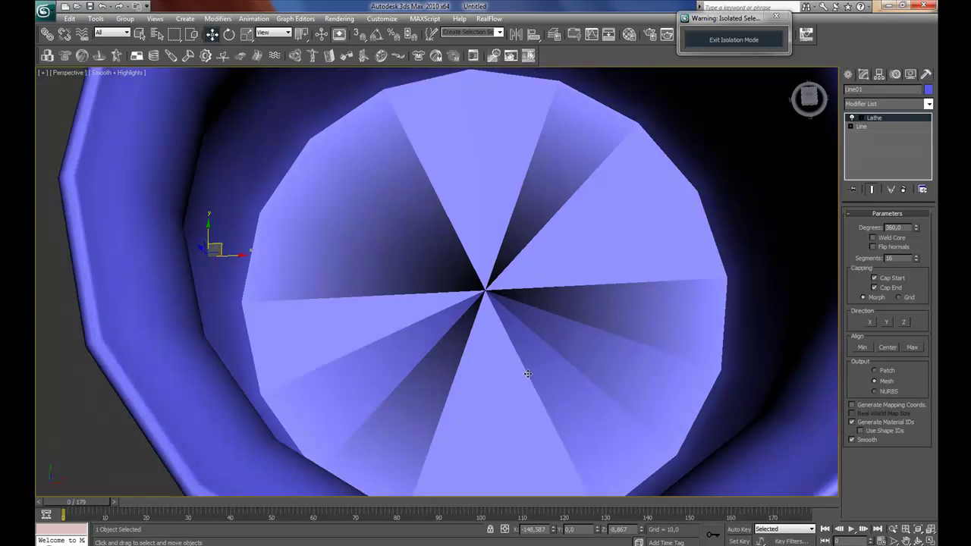
alt+middle_drag(524, 369, 522, 336)
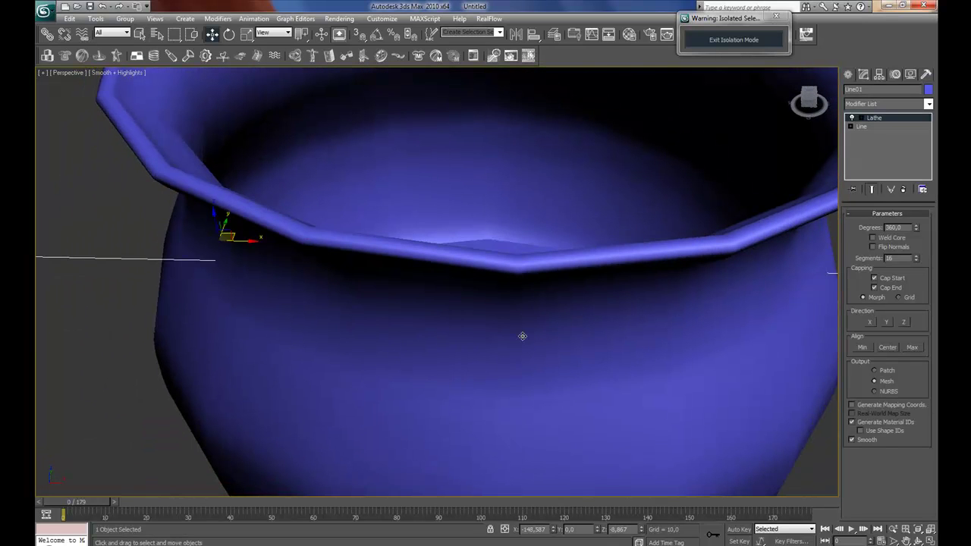
Select the Lathe's Axis sub-object and frame the pot looking straight down.
click(861, 117)
key(alt)
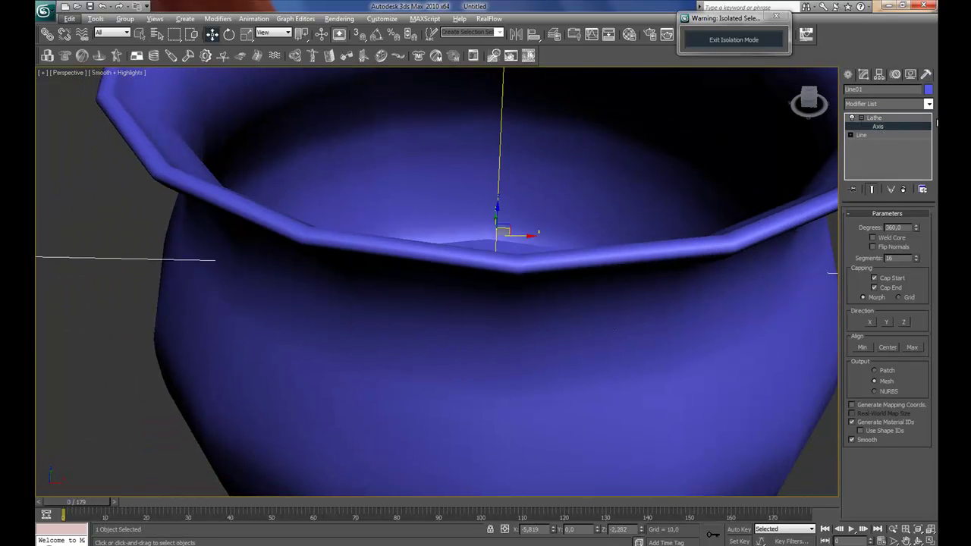
mouse_move(666, 284)
alt+middle_down()
mouse_move(639, 324)
mouse_move(658, 322)
mouse_move(656, 299)
alt+middle_up()
key(z)
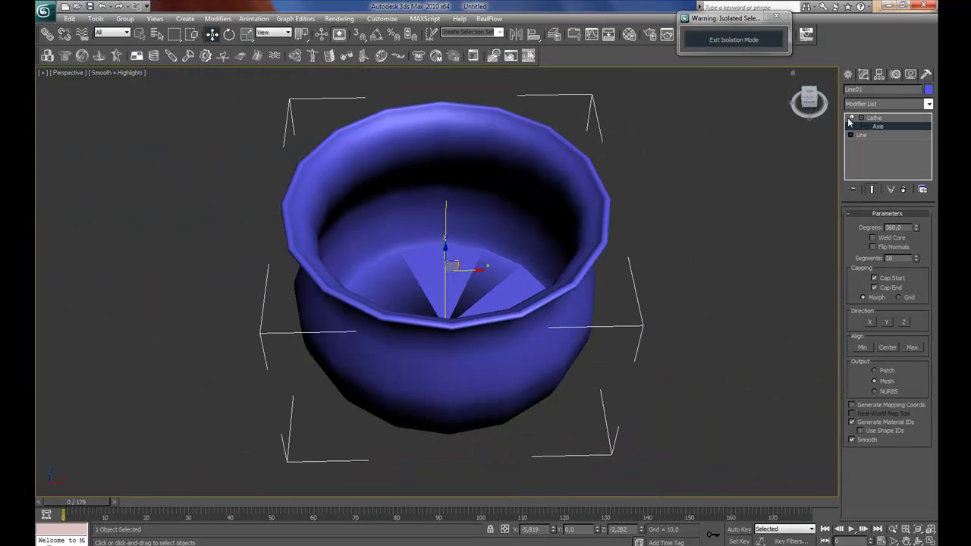
click(853, 118)
alt+middle_drag(455, 296, 455, 324)
scroll(457, 321, up, 5)
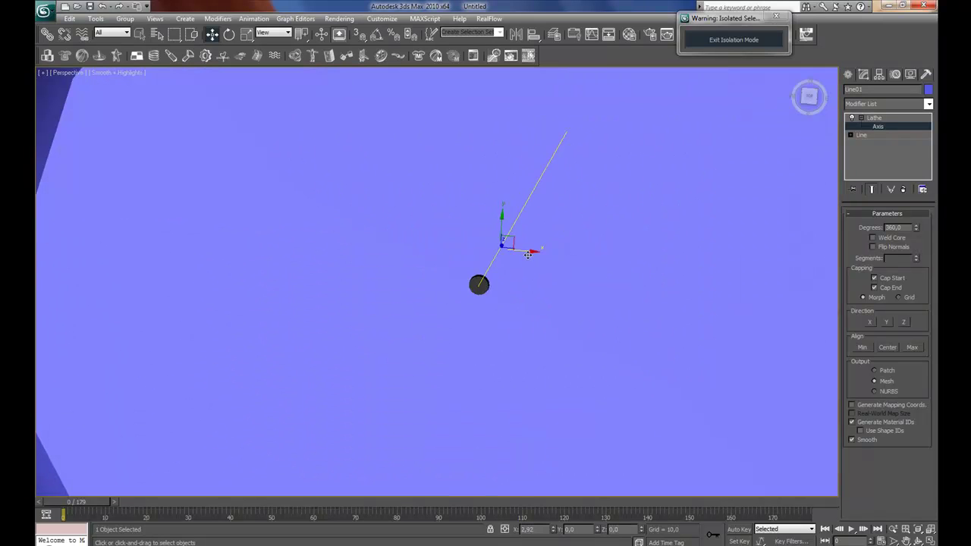
Shift the lathe axis along X until the pot's floor closes, then orbit to check.
drag(528, 254, 513, 264)
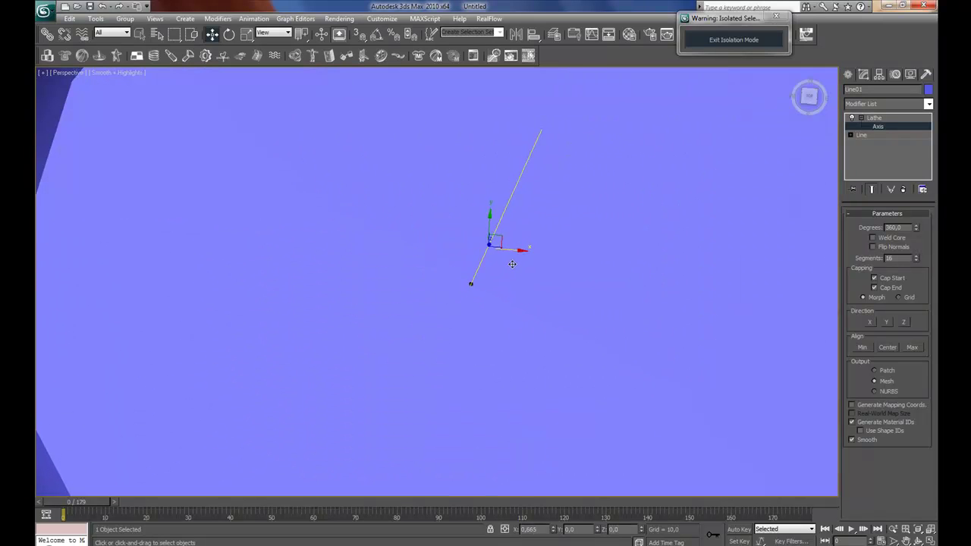
scroll(441, 311, down, 5)
scroll(450, 298, up, 3)
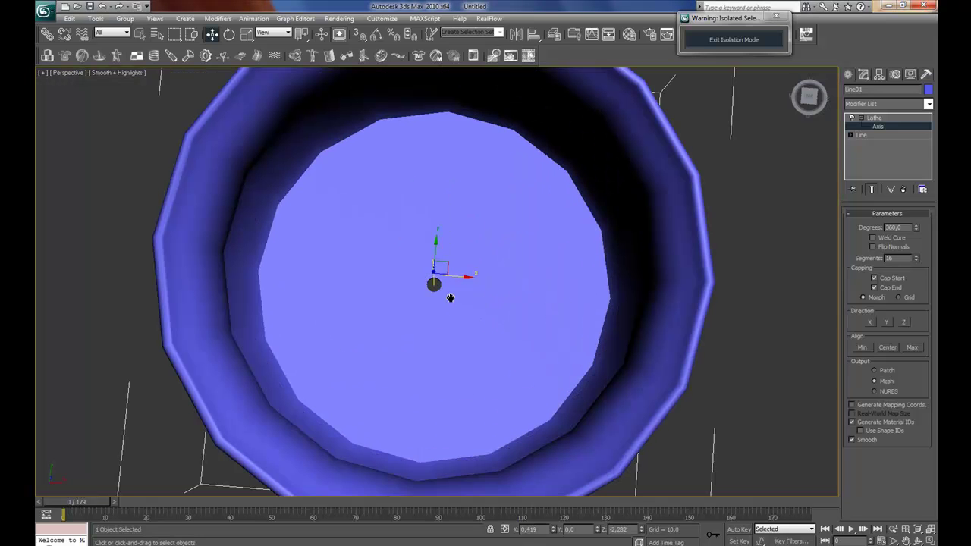
drag(461, 276, 454, 277)
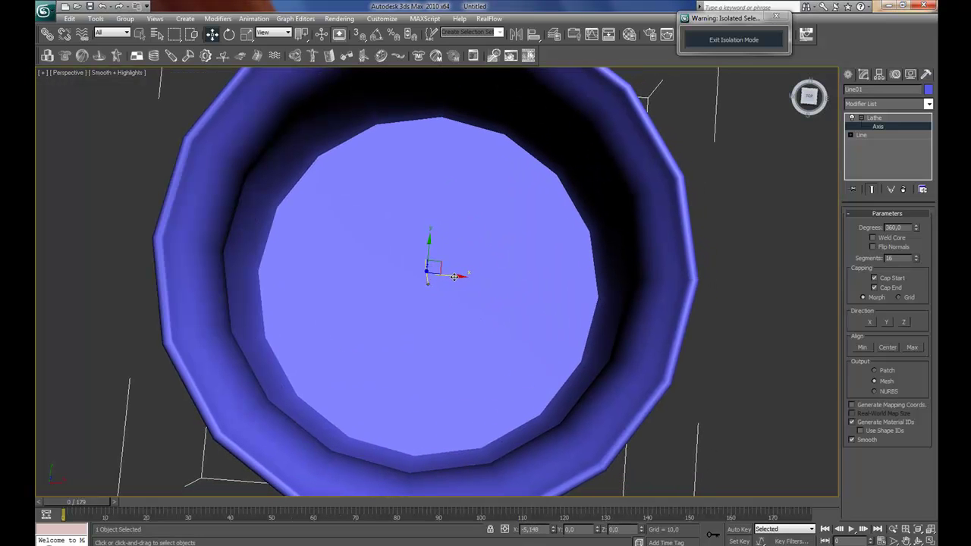
scroll(429, 311, up, 4)
scroll(429, 311, up, 4)
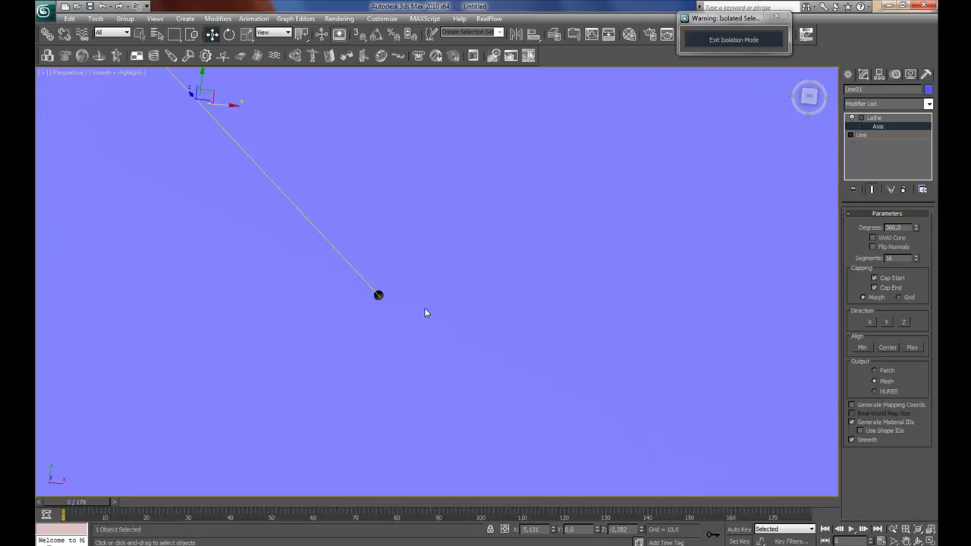
middle_drag(425, 314, 536, 388)
mouse_move(479, 206)
mouse_down()
mouse_move(462, 221)
mouse_move(475, 223)
mouse_move(468, 236)
mouse_up()
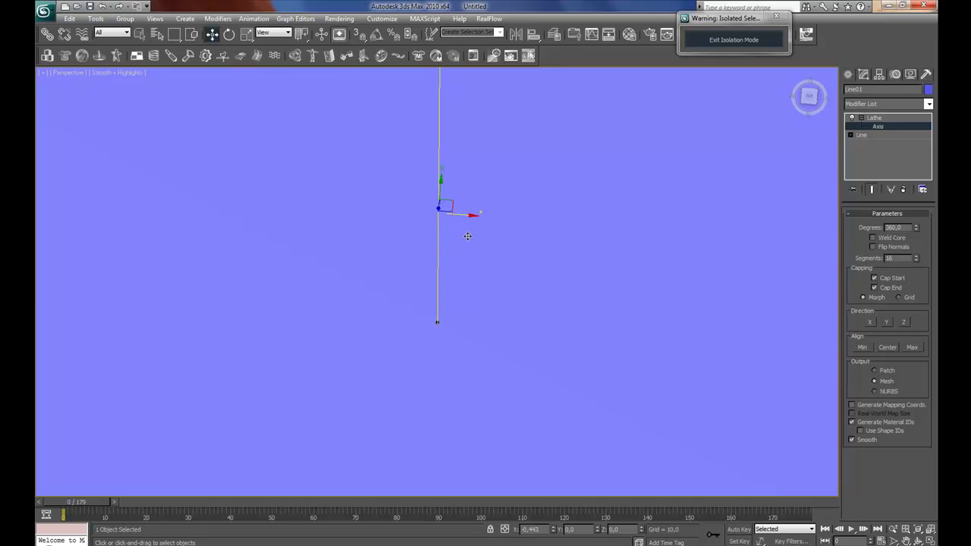
drag(442, 325, 447, 364)
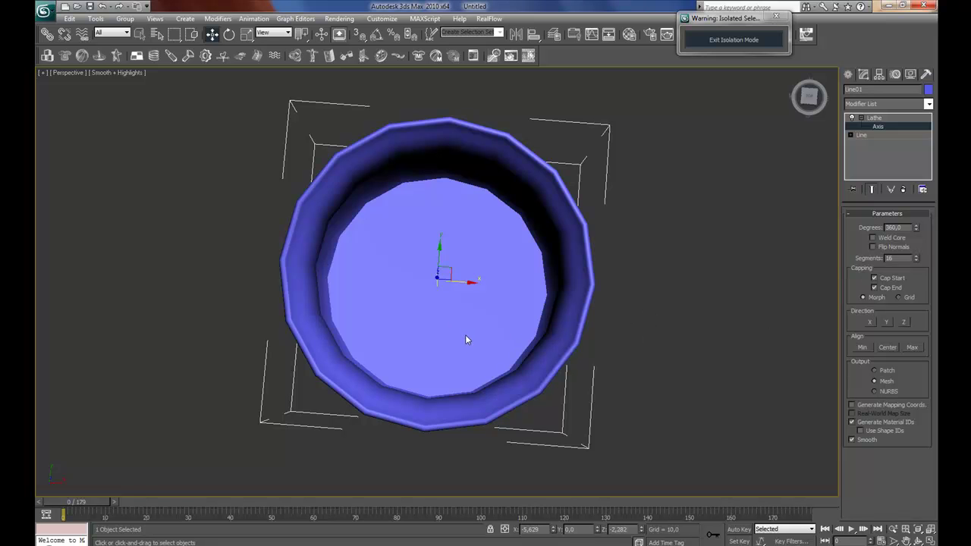
mouse_move(465, 340)
alt+middle_down()
mouse_move(465, 304)
mouse_move(442, 240)
mouse_move(477, 288)
mouse_move(514, 269)
alt+middle_up()
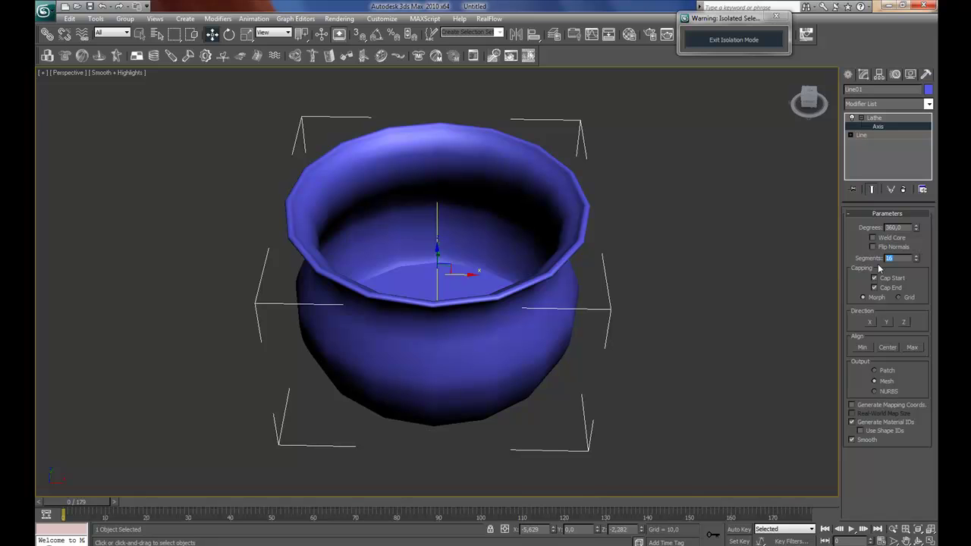
text(60)
Apply 60 lathe segments, then lower to 45 while toggling edge display to check smoothness.
key(Return)
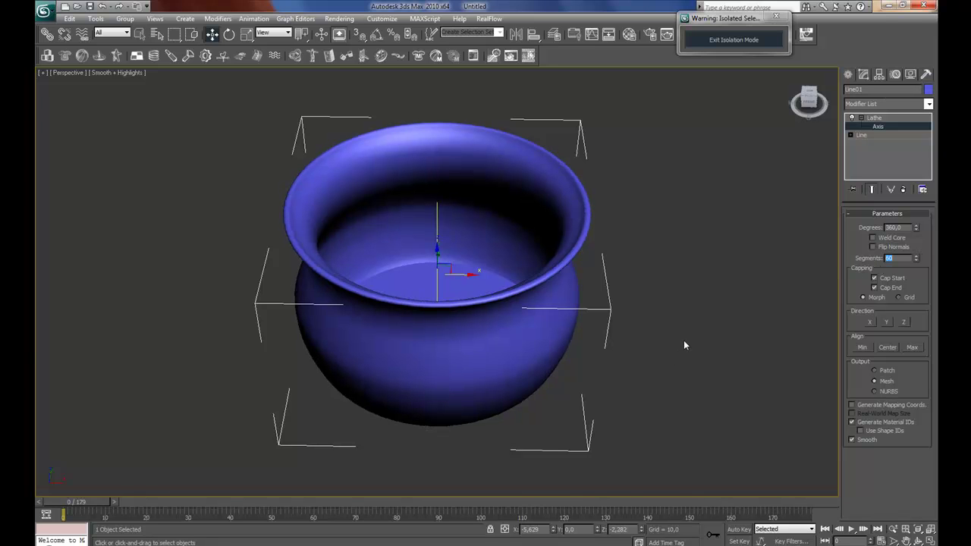
mouse_move(577, 328)
middle_down()
mouse_move(571, 304)
mouse_move(605, 307)
middle_up()
key(F4)
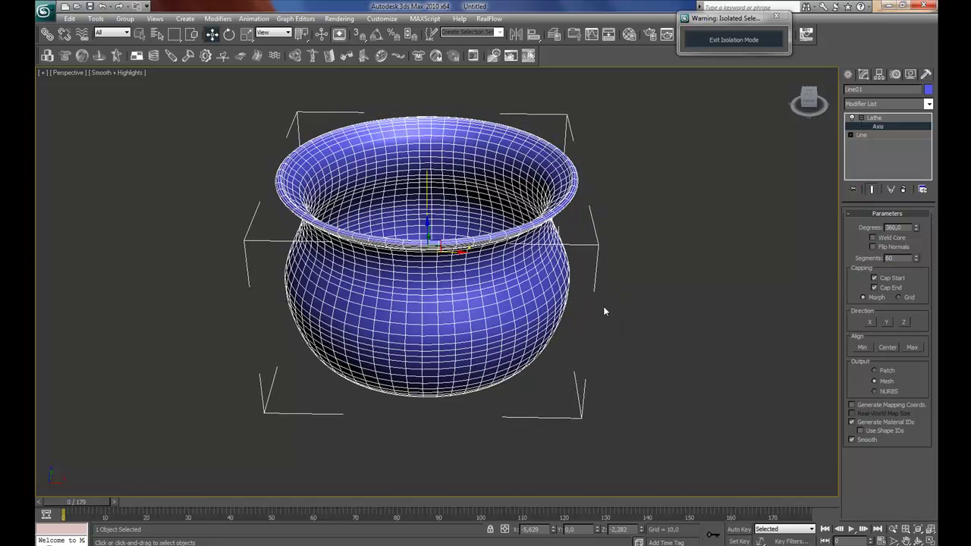
drag(917, 261, 917, 277)
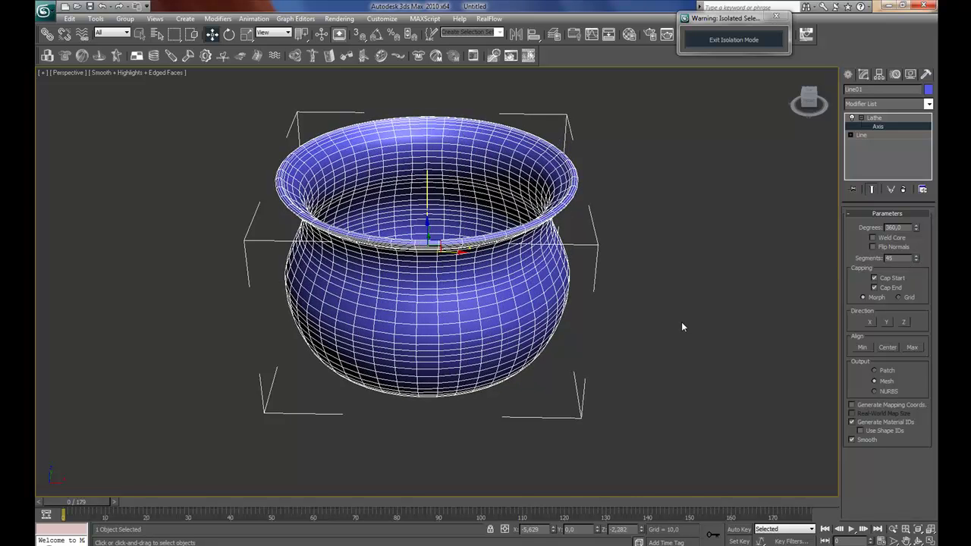
key(F4)
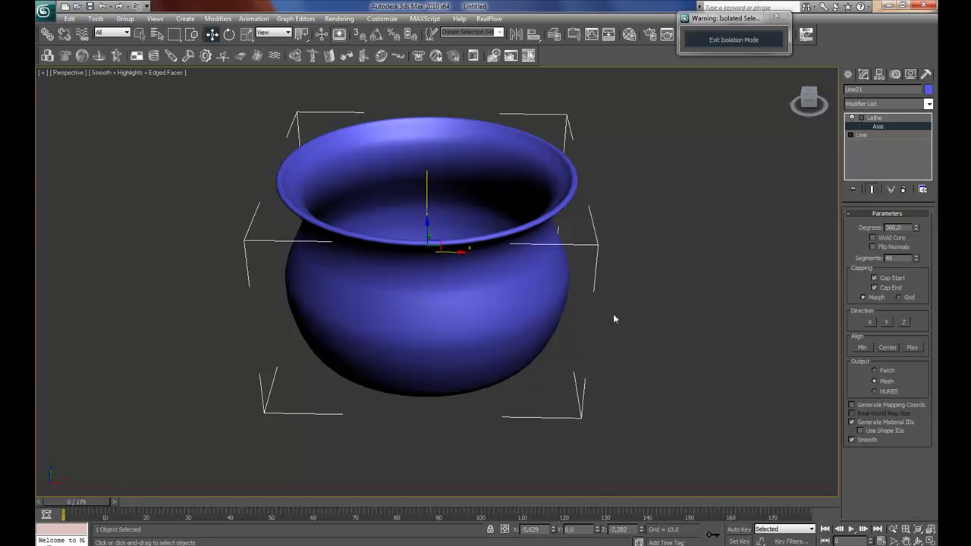
mouse_move(613, 319)
alt+middle_down()
mouse_move(555, 230)
mouse_move(594, 384)
mouse_move(592, 329)
mouse_move(562, 343)
mouse_move(572, 351)
alt+middle_up()
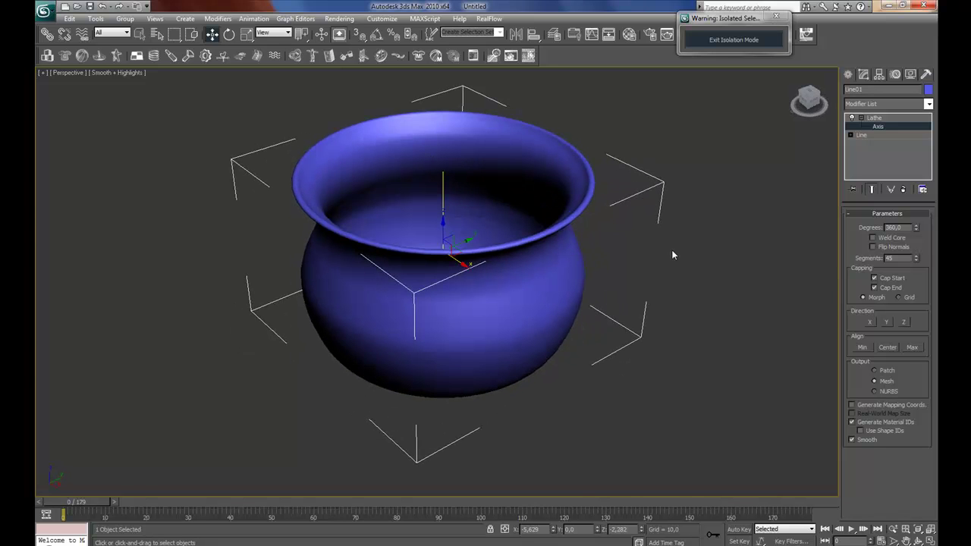
Restore four viewports, activate the Camera view, pick Select and Scale, then maximize Perspective.
key(alt+w)
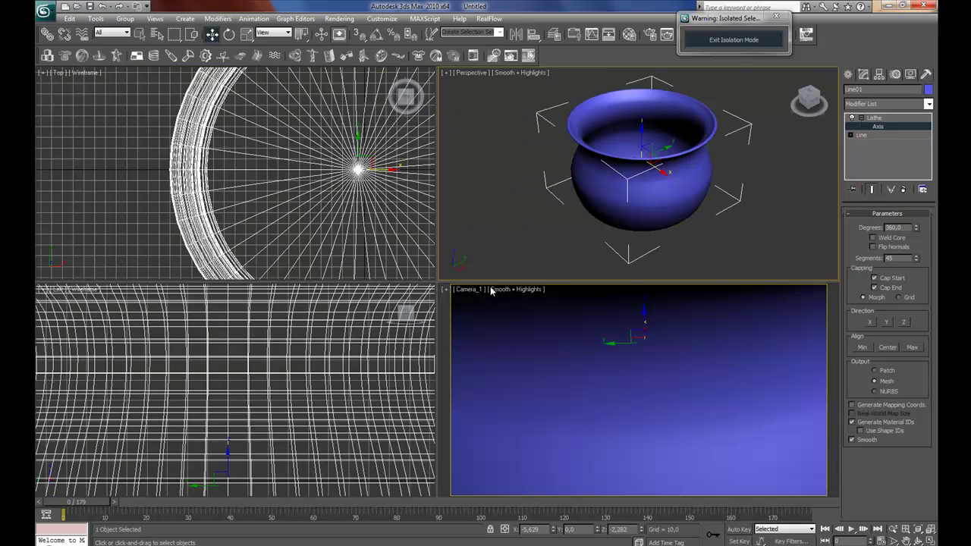
right_click(611, 305)
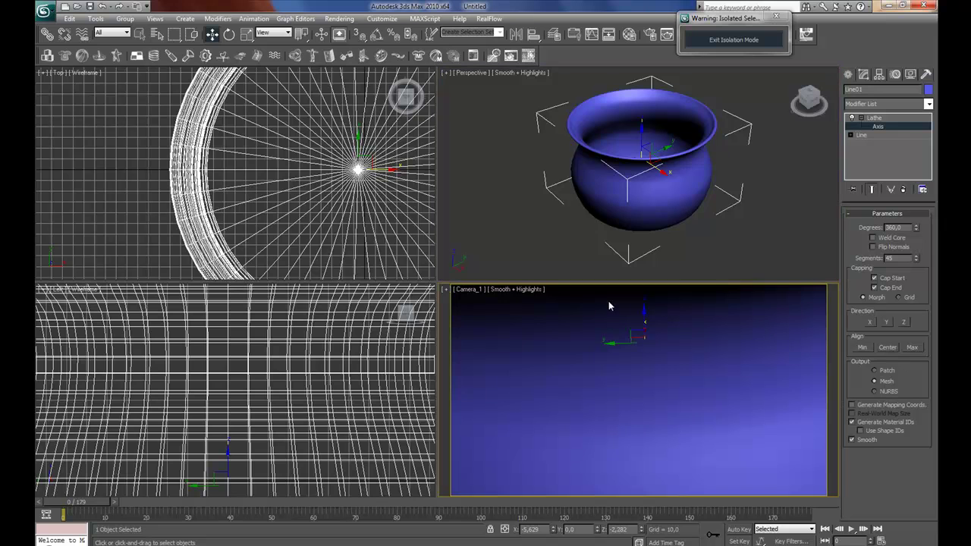
key(r)
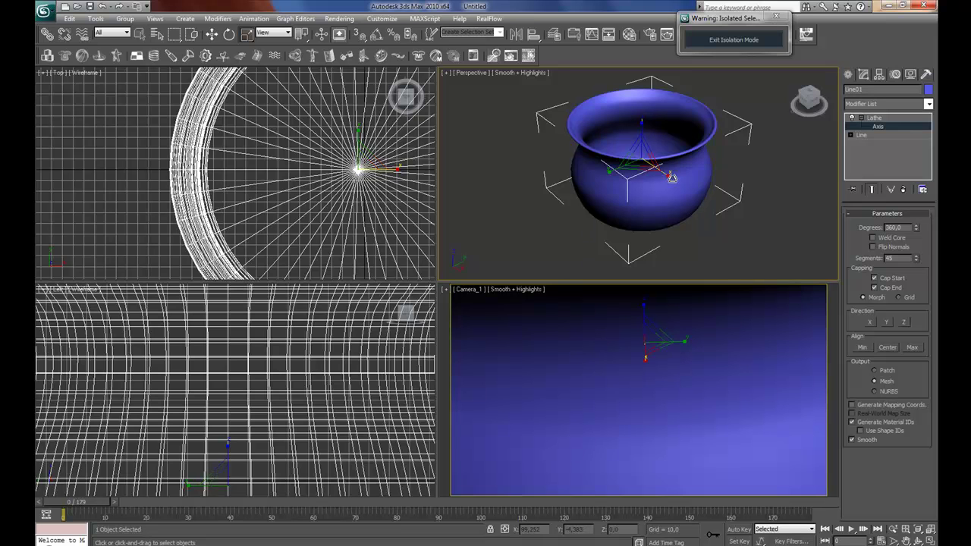
key(alt+w)
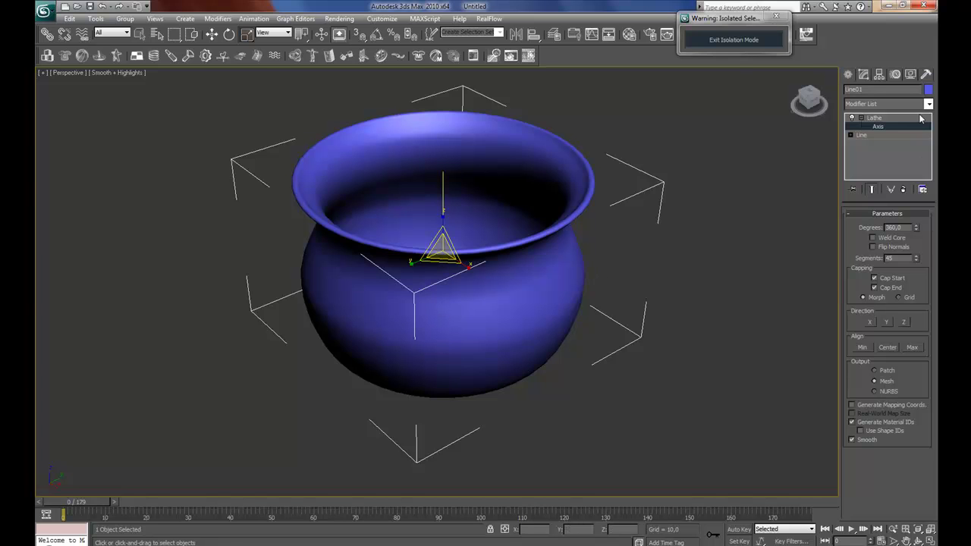
Leave axis editing and shrink the pot to about 20% of its size.
click(873, 118)
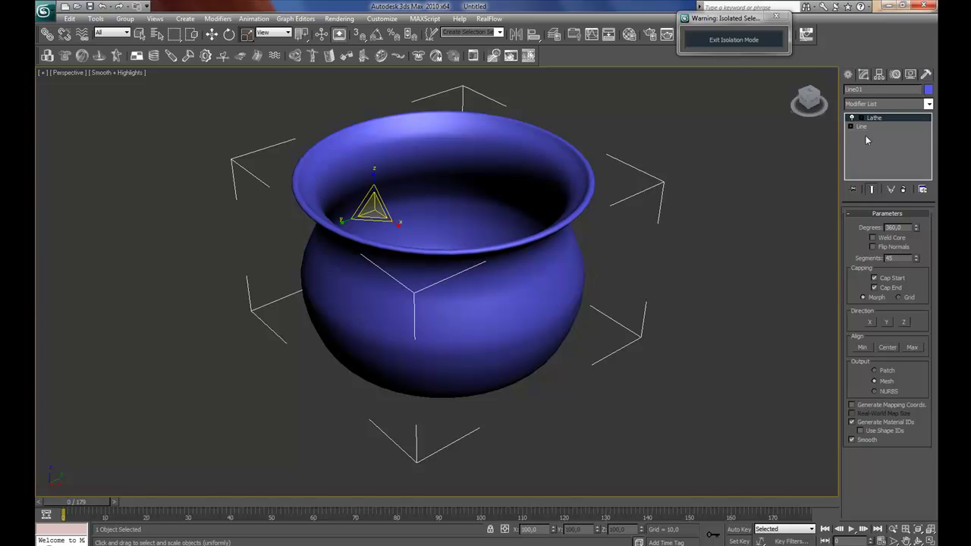
mouse_move(374, 208)
mouse_down()
mouse_move(356, 480)
mouse_move(372, 360)
mouse_move(404, 532)
mouse_up()
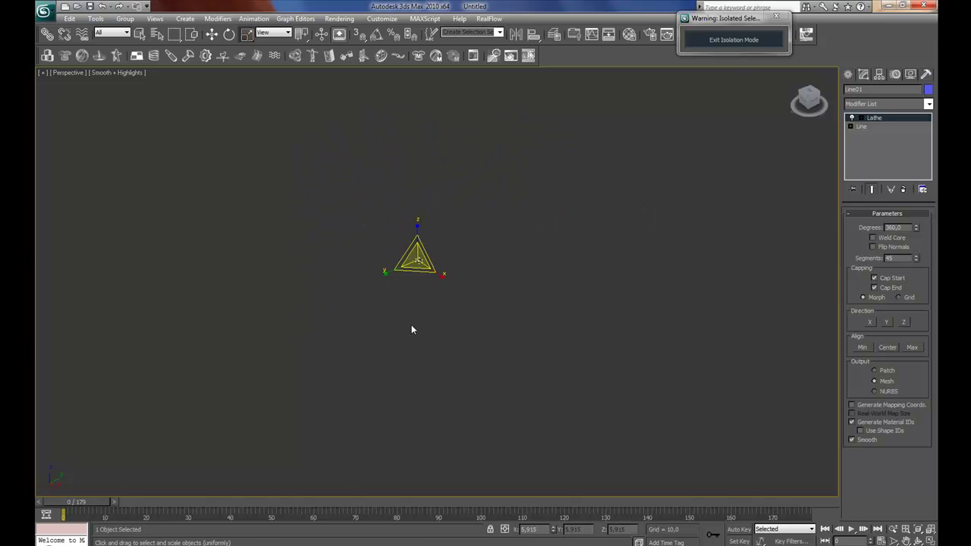
scroll(439, 345, up, 5)
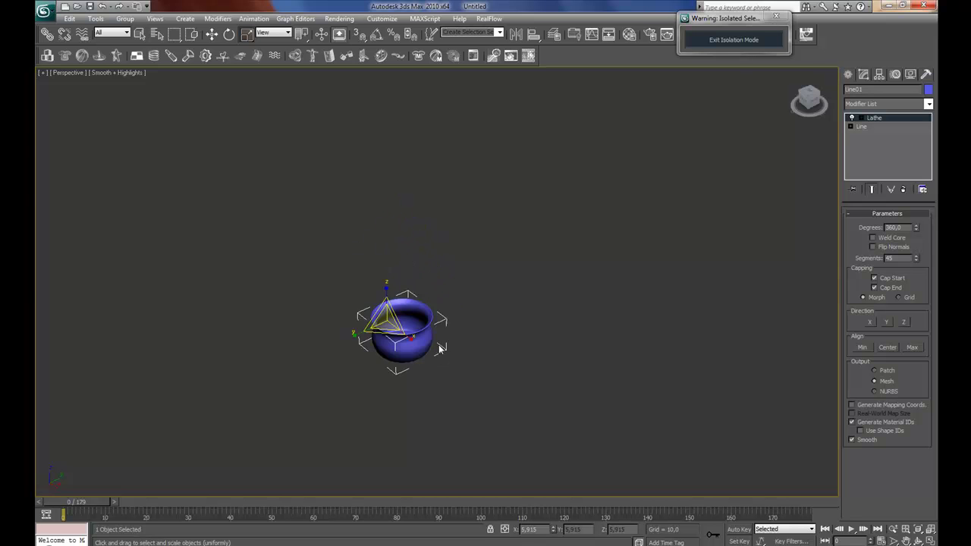
middle_drag(421, 336, 508, 314)
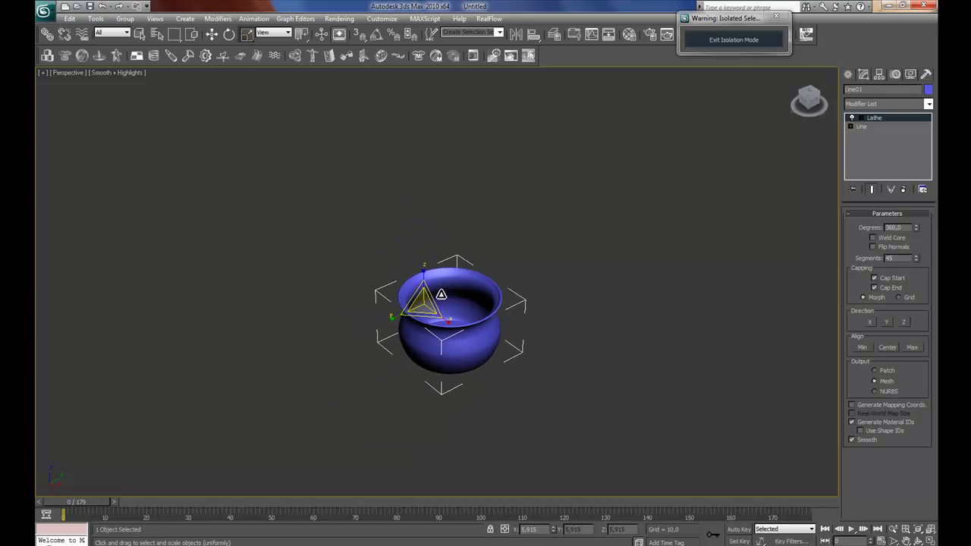
scroll(423, 303, down, 5)
scroll(442, 414, down, 2)
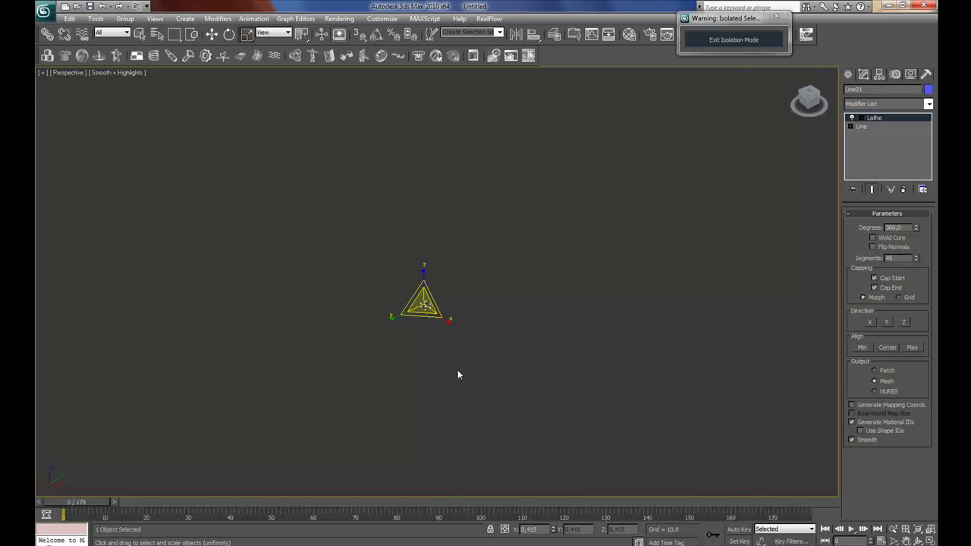
key(z)
Inspect and reselect the pot, then exit isolation so the camera and plane reappear.
click(696, 390)
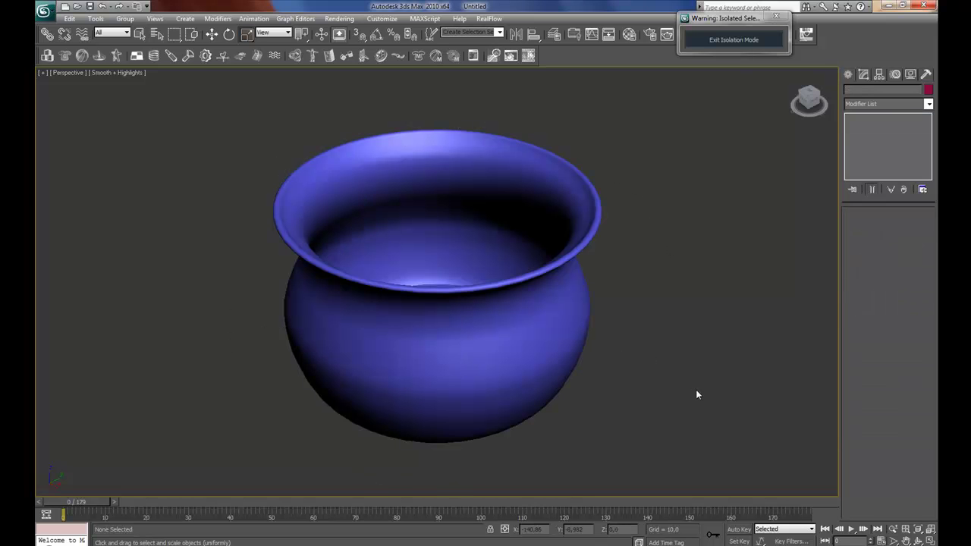
scroll(645, 345, down, 5)
scroll(645, 345, up, 5)
mouse_move(481, 341)
alt+middle_down()
mouse_move(480, 368)
mouse_move(481, 238)
mouse_move(477, 336)
mouse_move(497, 333)
alt+middle_up()
key(ctrl+a)
scroll(611, 284, up, 10)
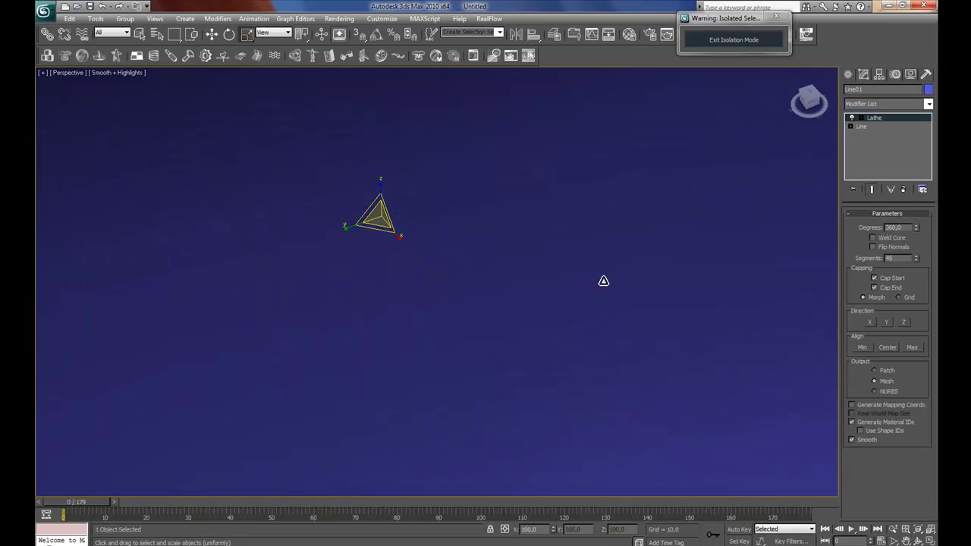
scroll(588, 276, down, 5)
scroll(588, 278, down, 5)
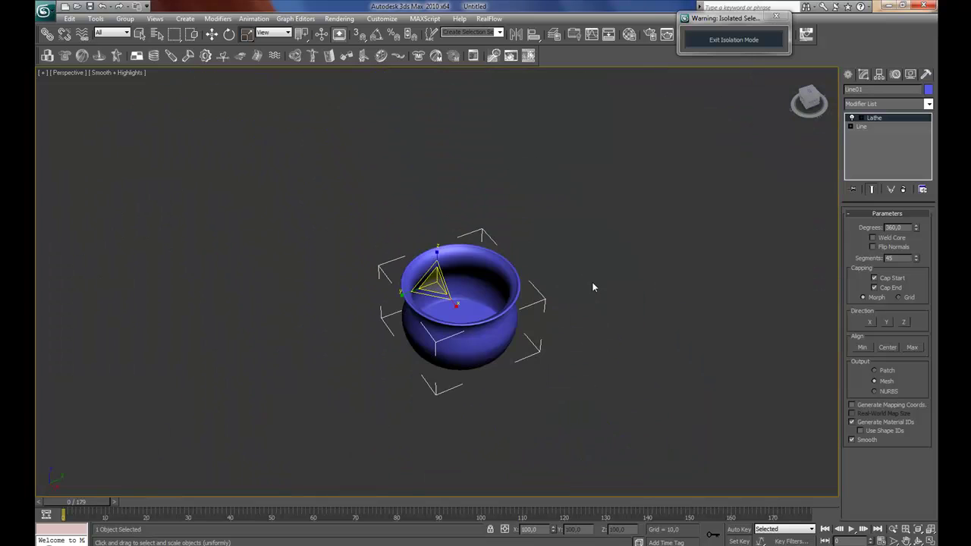
click(713, 42)
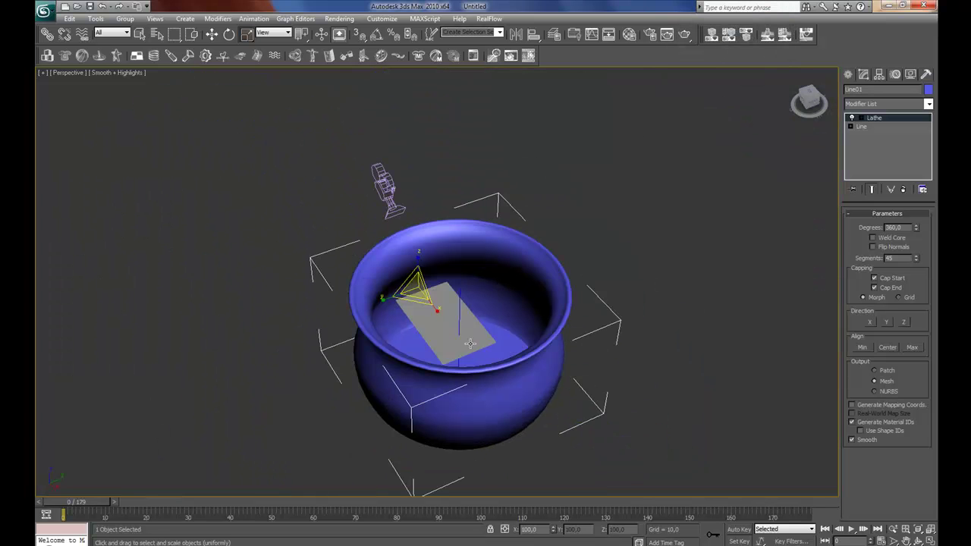
scroll(465, 362, down, 1)
alt+middle_drag(465, 362, 486, 361)
With Affect Pivot Only on, move the pivot to the pot's bottom centre in wireframe Front view.
click(873, 79)
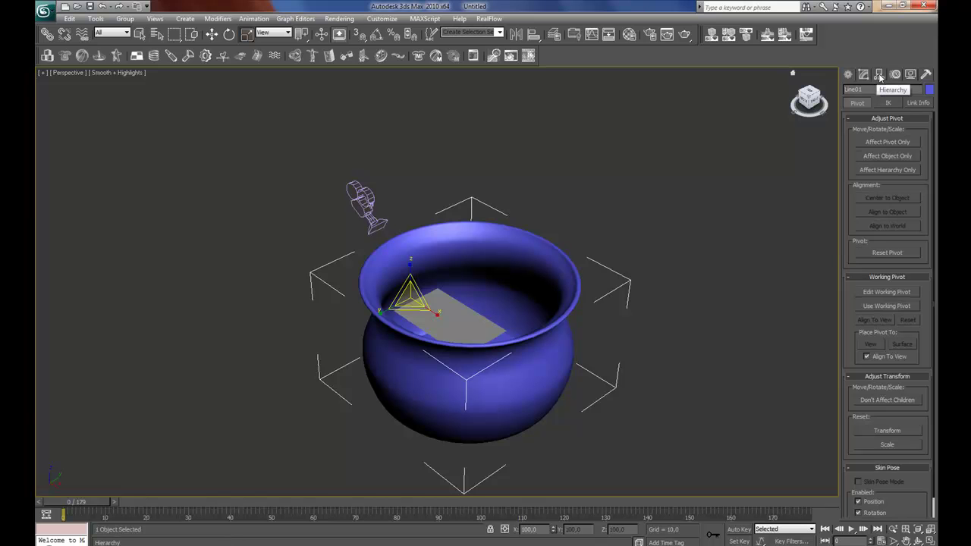
click(877, 142)
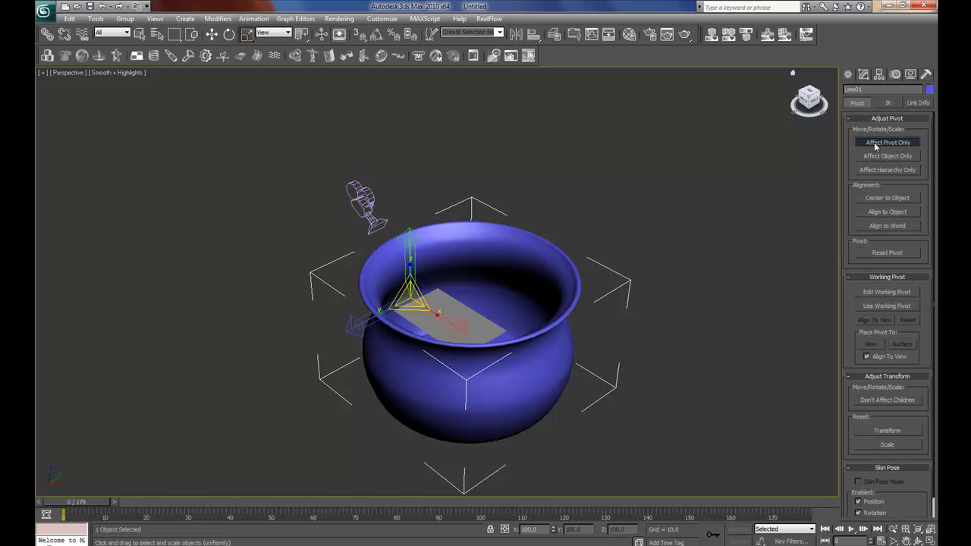
key(f)
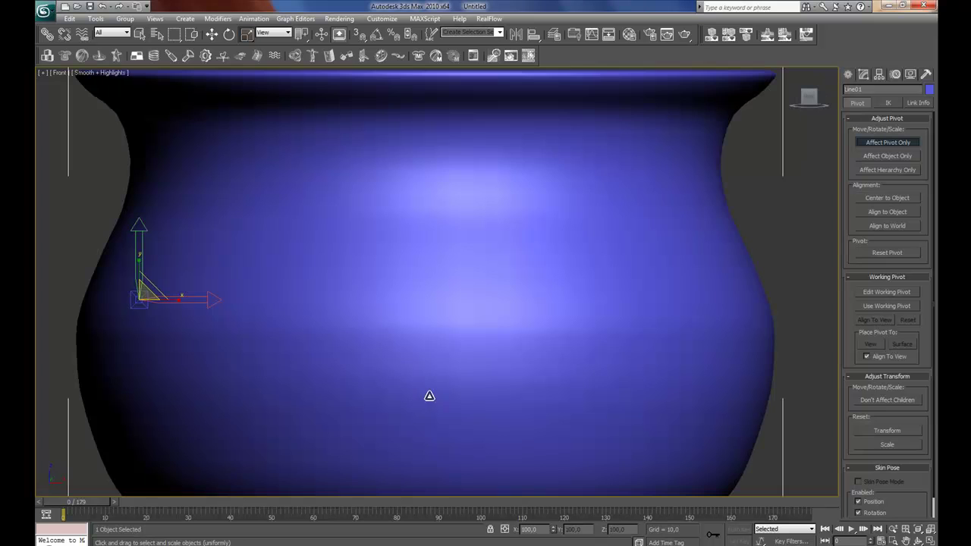
key(F3)
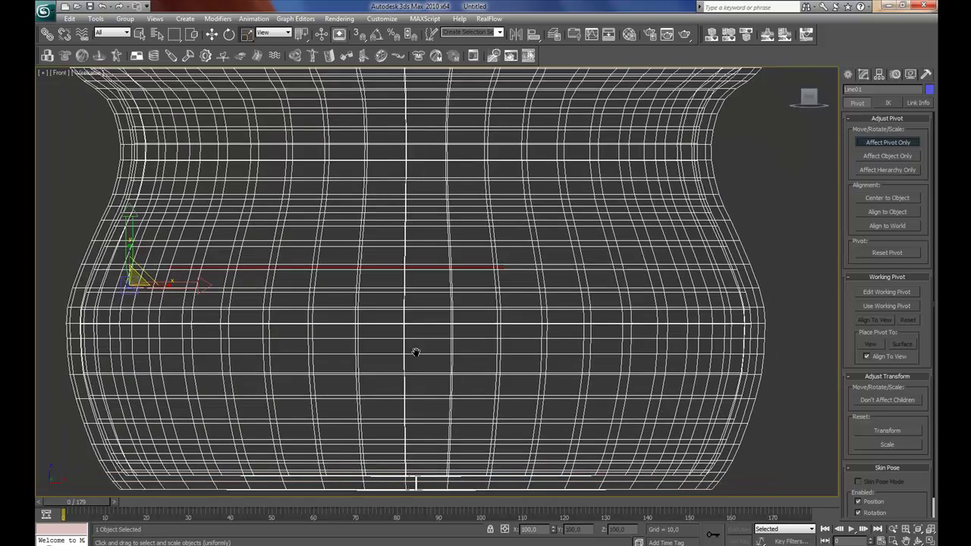
scroll(410, 334, down, 3)
key(w)
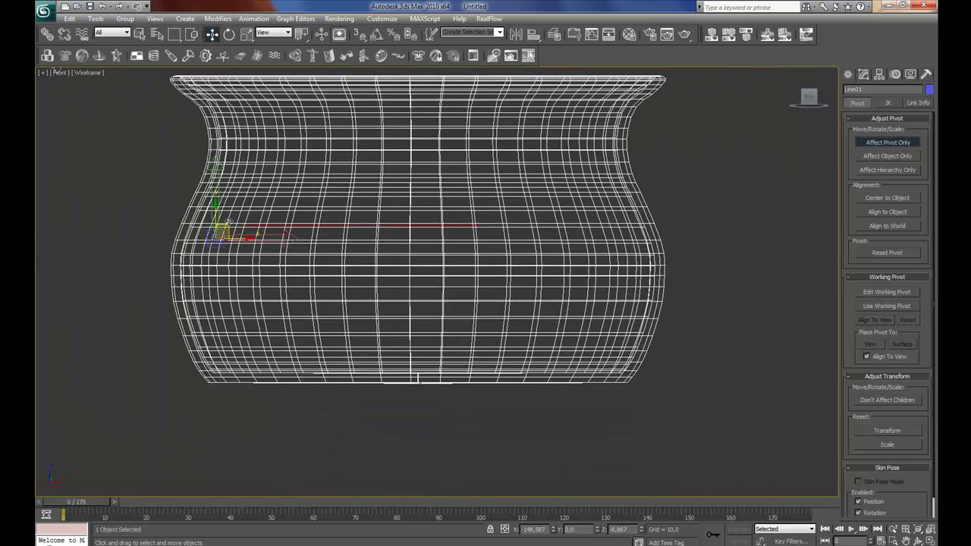
drag(228, 226, 428, 371)
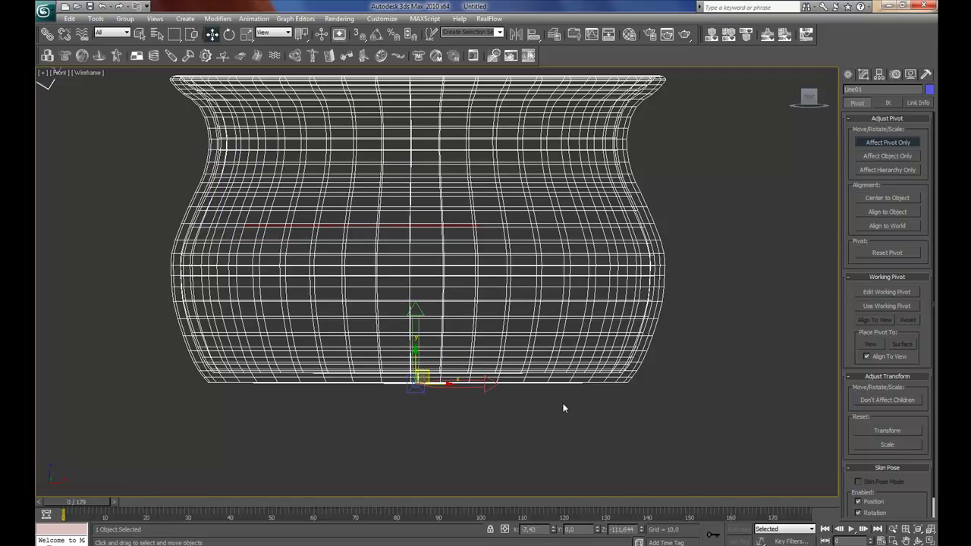
Check the pivot from other angles, turn off Affect Pivot Only, and return to the modifiers.
mouse_move(809, 96)
click(823, 101)
click(823, 101)
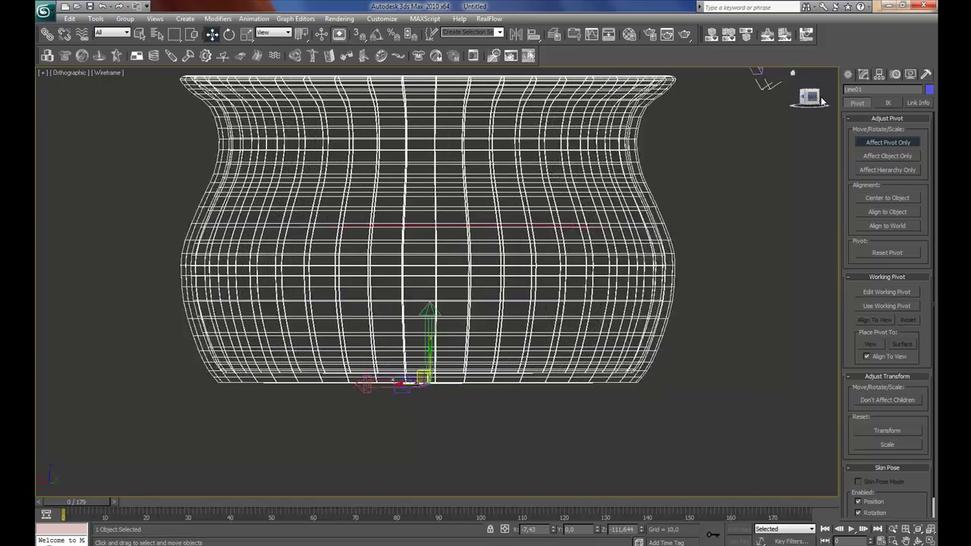
click(820, 100)
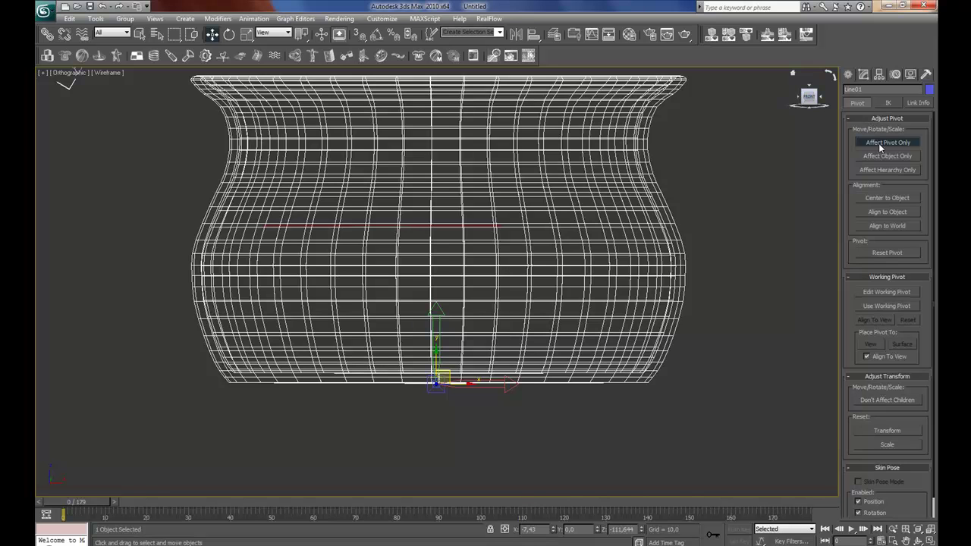
click(879, 142)
click(864, 74)
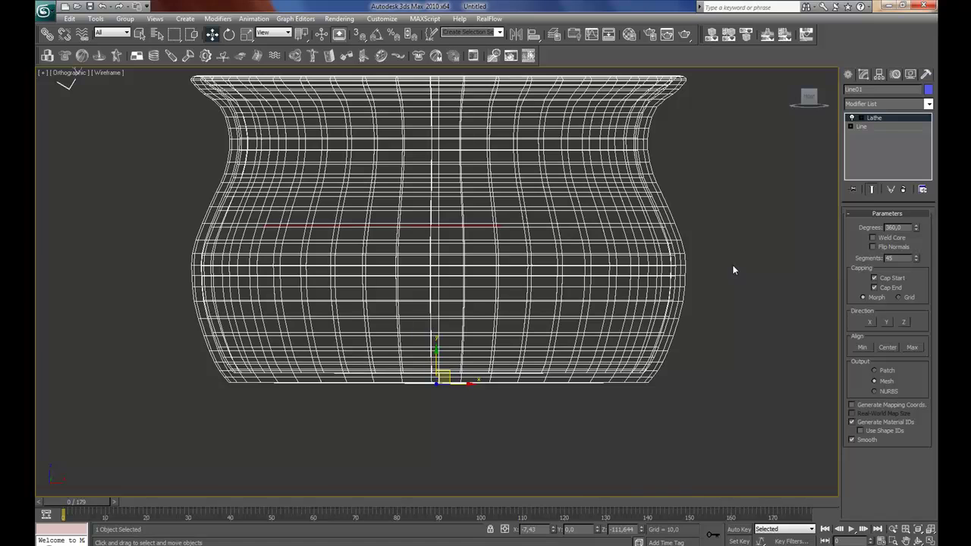
Restore smooth shading, switch to Perspective, and scale the pot down to a small size.
key(F3)
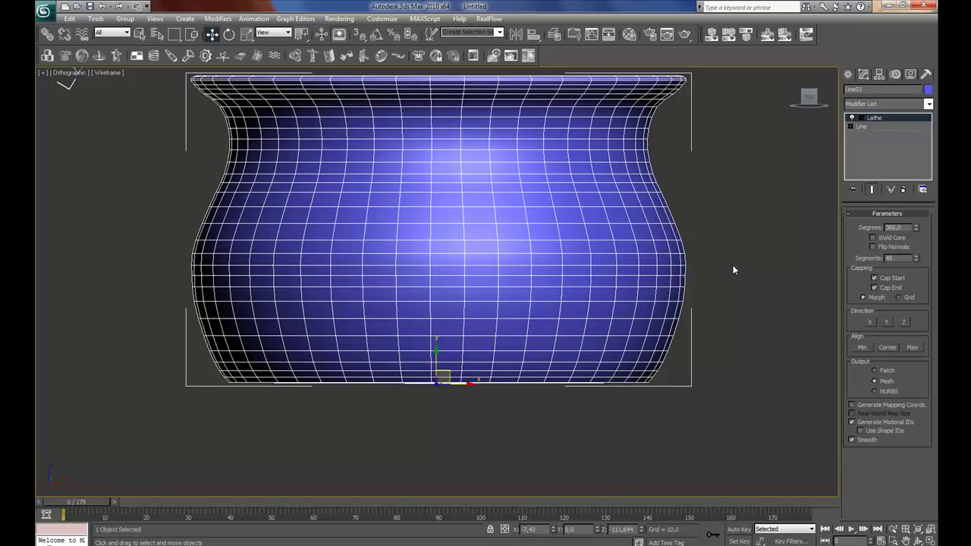
key(F4)
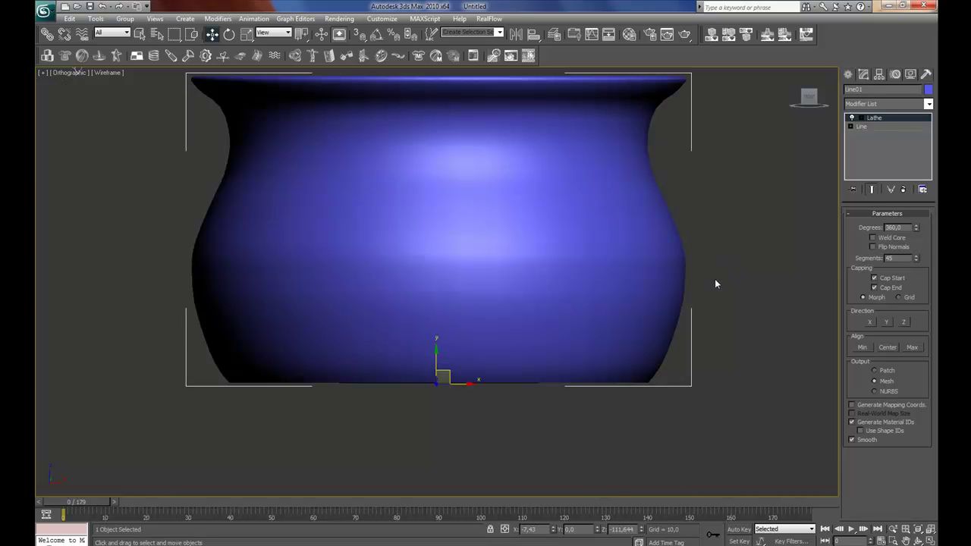
key(p)
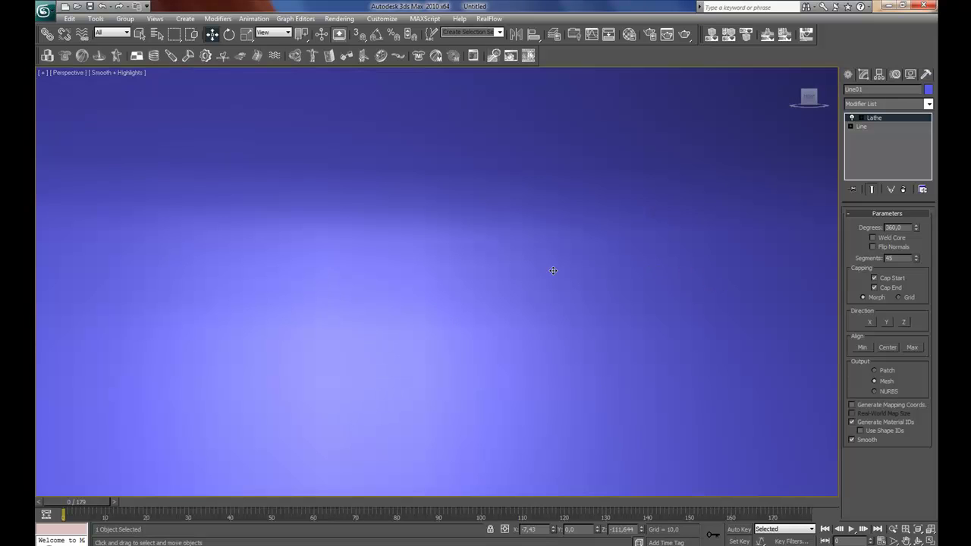
scroll(553, 271, down, 8)
scroll(535, 279, down, 5)
alt+middle_drag(535, 280, 543, 328)
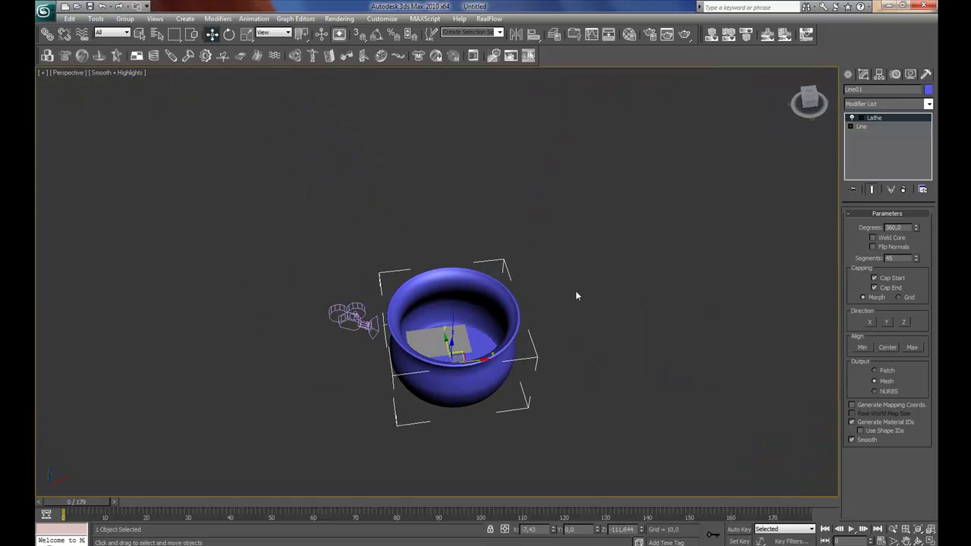
key(r)
drag(444, 365, 426, 541)
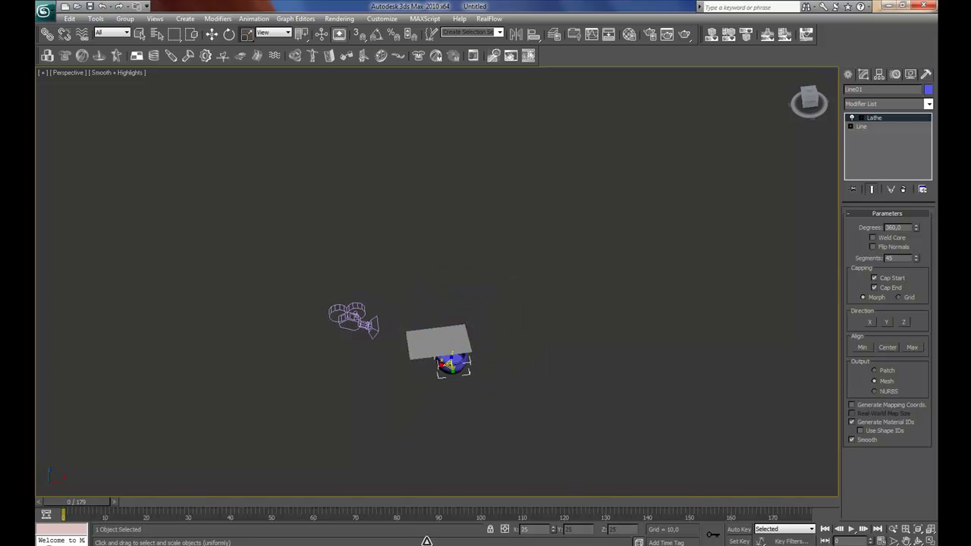
Move the pot up along Z so it sits on the grey table plane.
mouse_move(445, 336)
alt+middle_down()
mouse_move(484, 296)
mouse_move(468, 326)
alt+middle_up()
key(w)
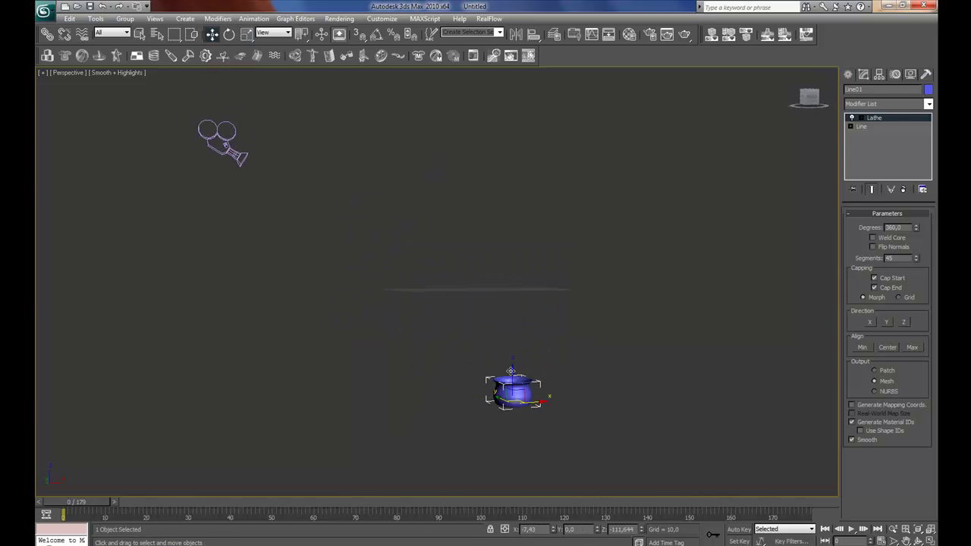
drag(512, 371, 512, 255)
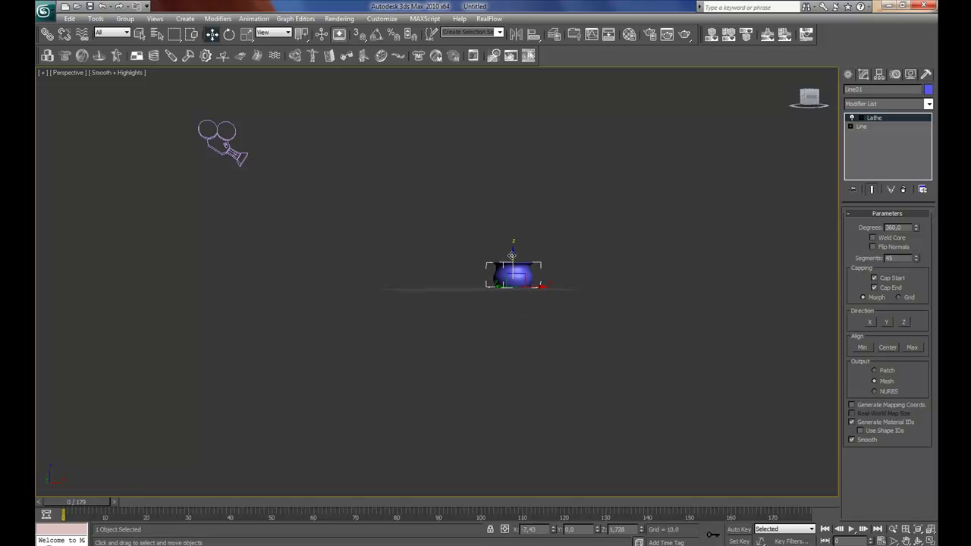
key(z)
alt+middle_drag(520, 395, 498, 425)
scroll(491, 395, down, 4)
scroll(491, 395, down, 3)
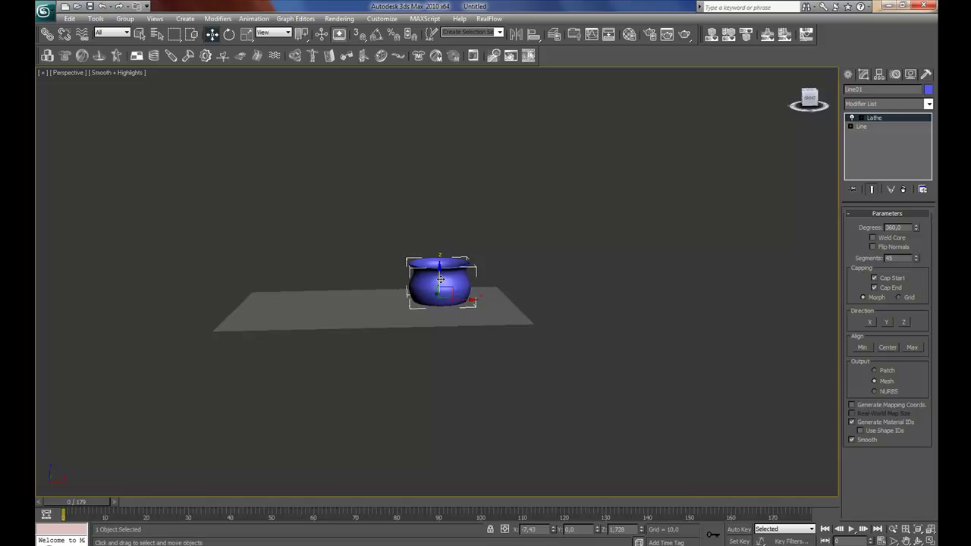
drag(437, 301, 436, 278)
mouse_move(434, 306)
alt+middle_down()
mouse_move(453, 295)
mouse_move(504, 308)
mouse_move(463, 321)
mouse_move(456, 295)
mouse_move(500, 315)
alt+middle_up()
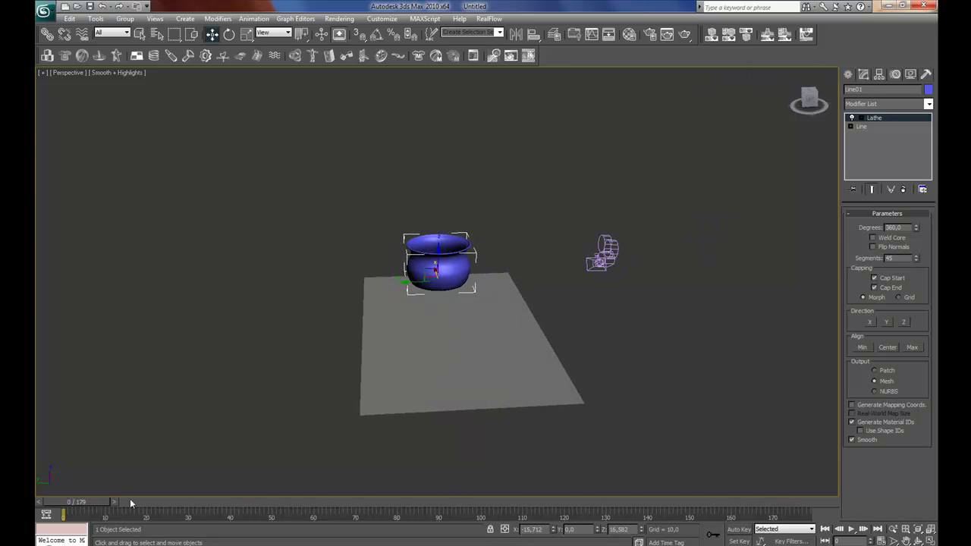